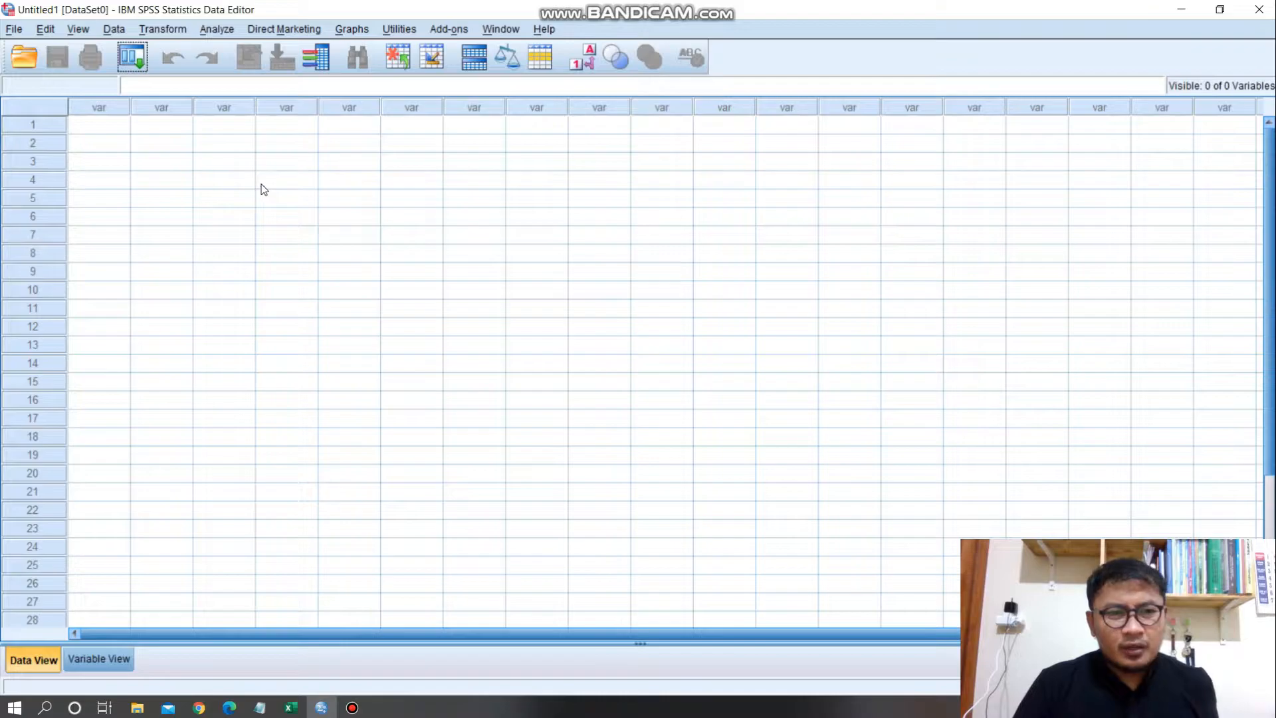
- Switch to Excel and examine the sample numbers and the Pretest and Postets scores on the uji 1 pihak(eksperimen) sheet
{"action": "left_click", "coordinate": [107, 130]}
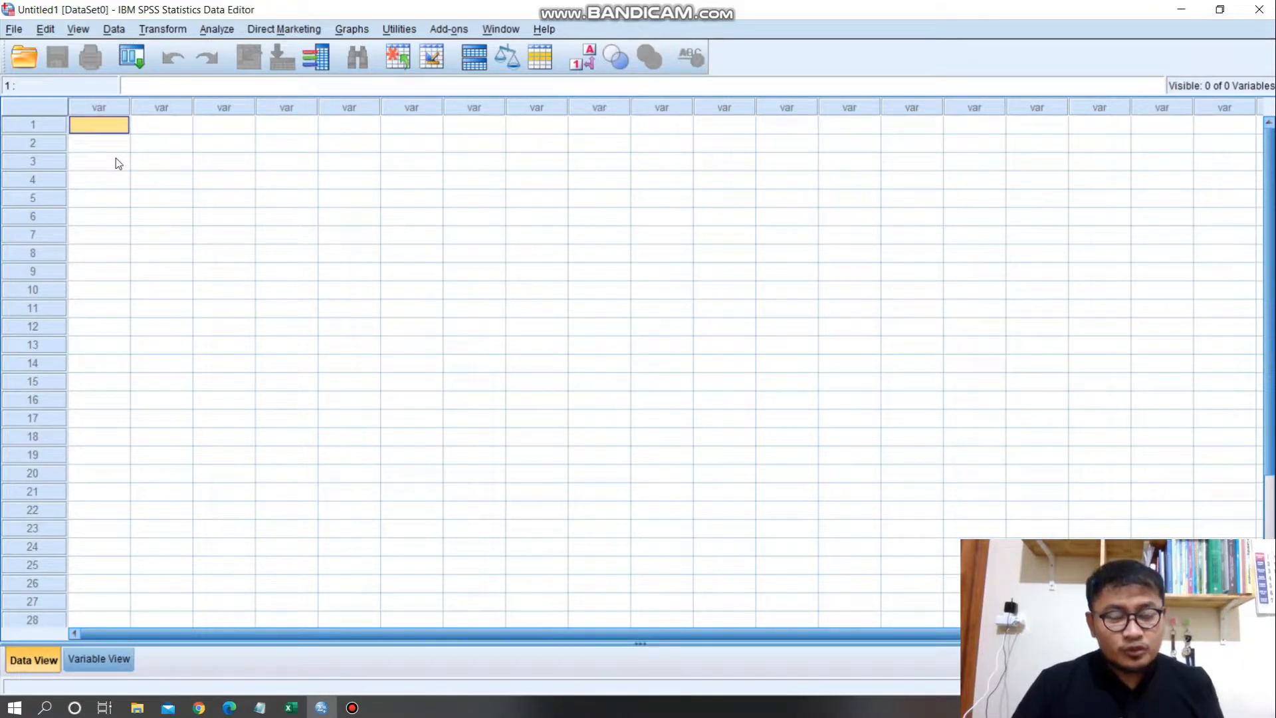
{"action": "left_click", "coordinate": [291, 707]}
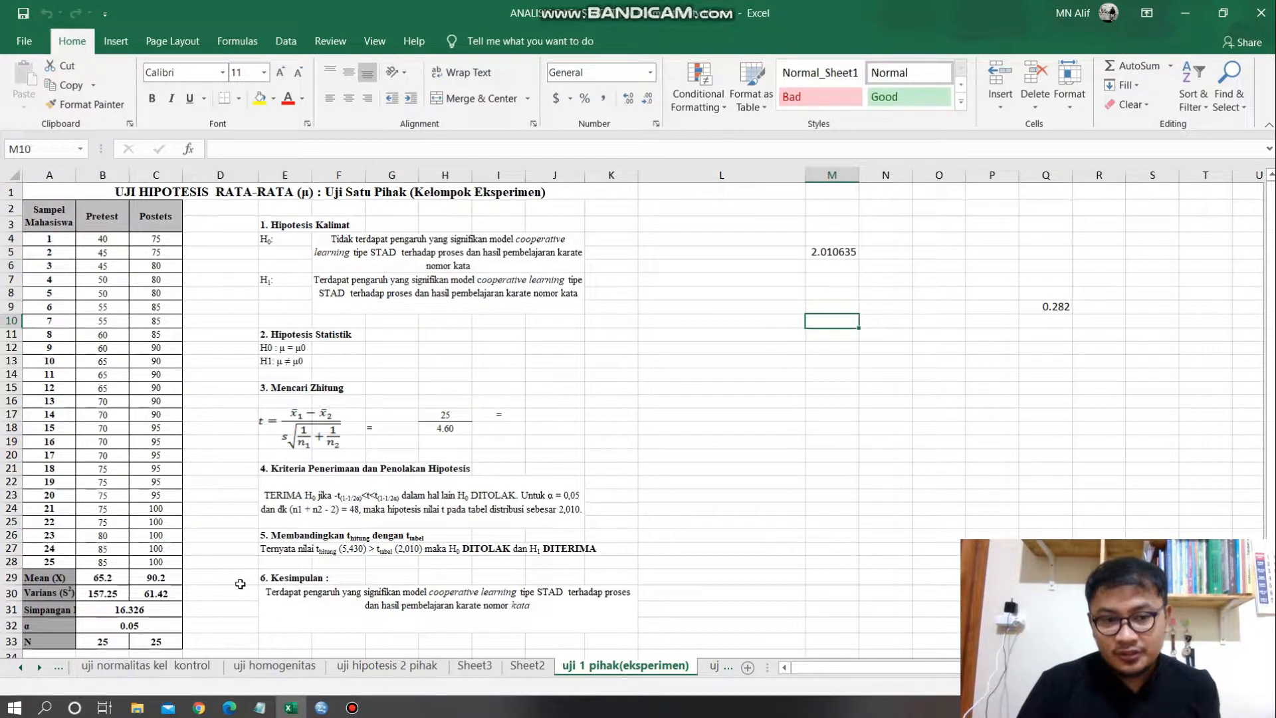
{"action": "left_click", "coordinate": [320, 707]}
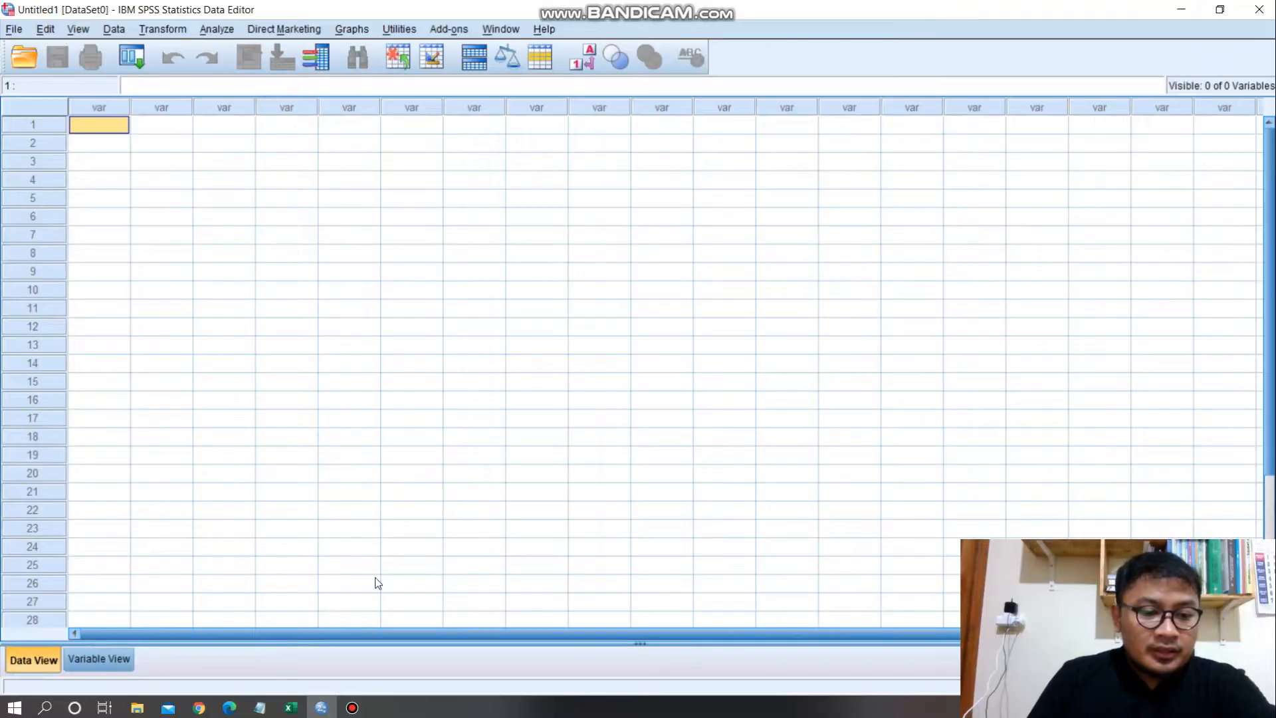
{"action": "left_click", "coordinate": [291, 708]}
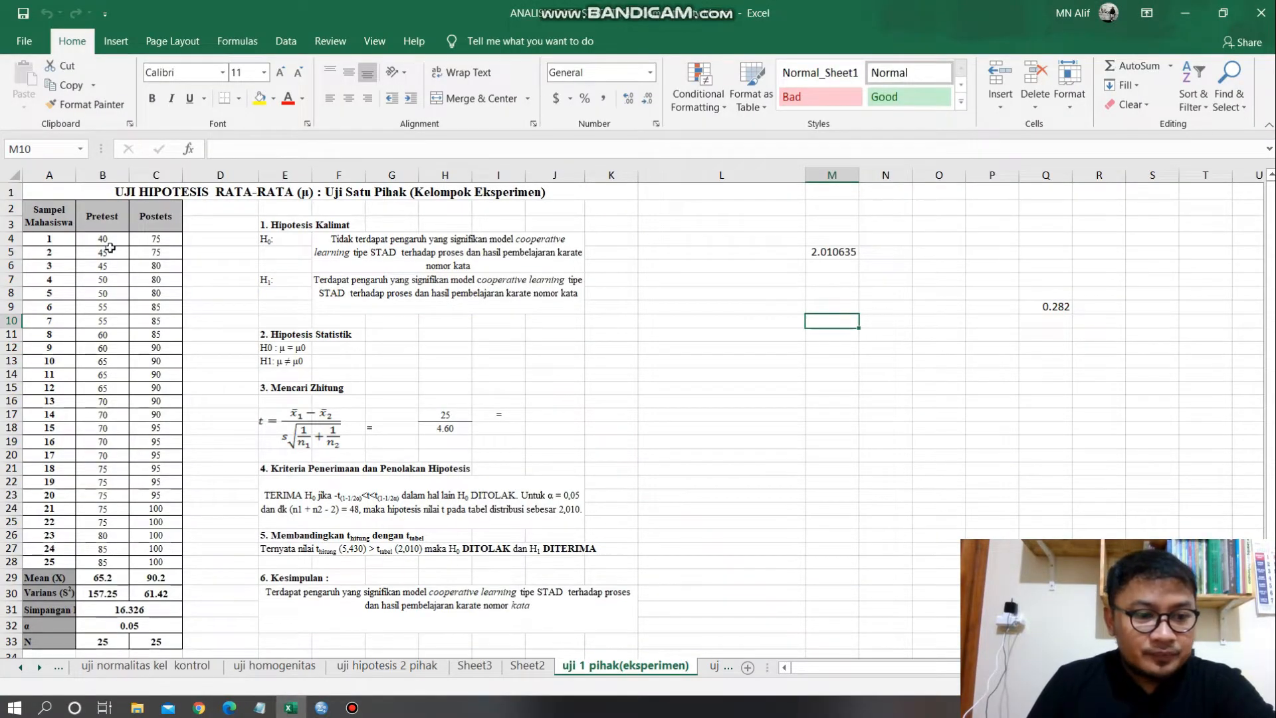
{"action": "left_click", "coordinate": [40, 562]}
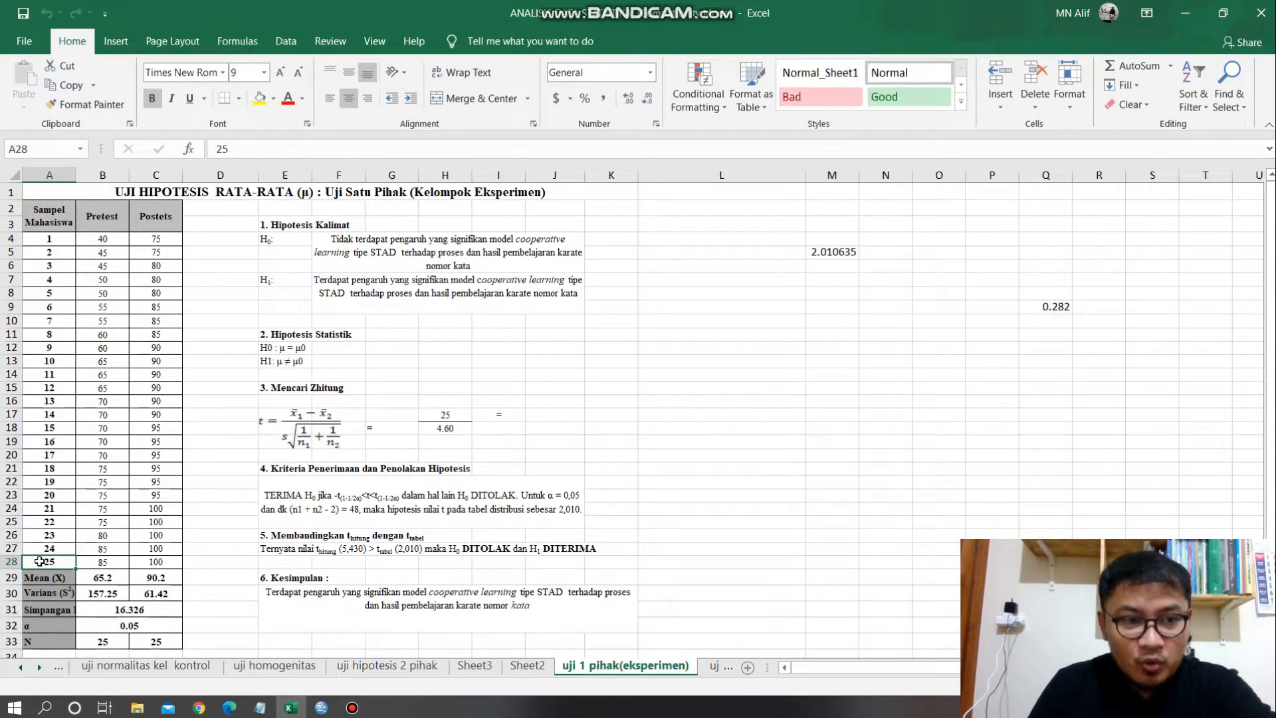
{"action": "left_click", "coordinate": [110, 218]}
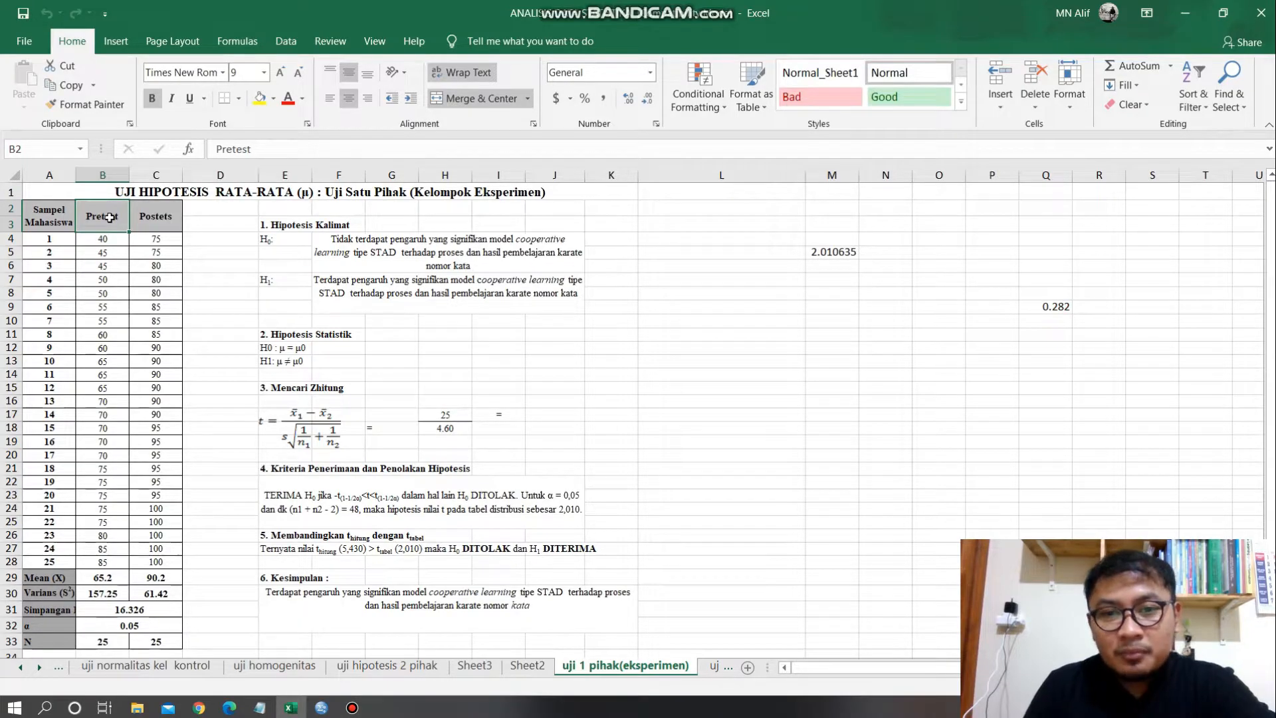
{"action": "left_click", "coordinate": [171, 227]}
{"action": "left_click", "coordinate": [98, 239]}
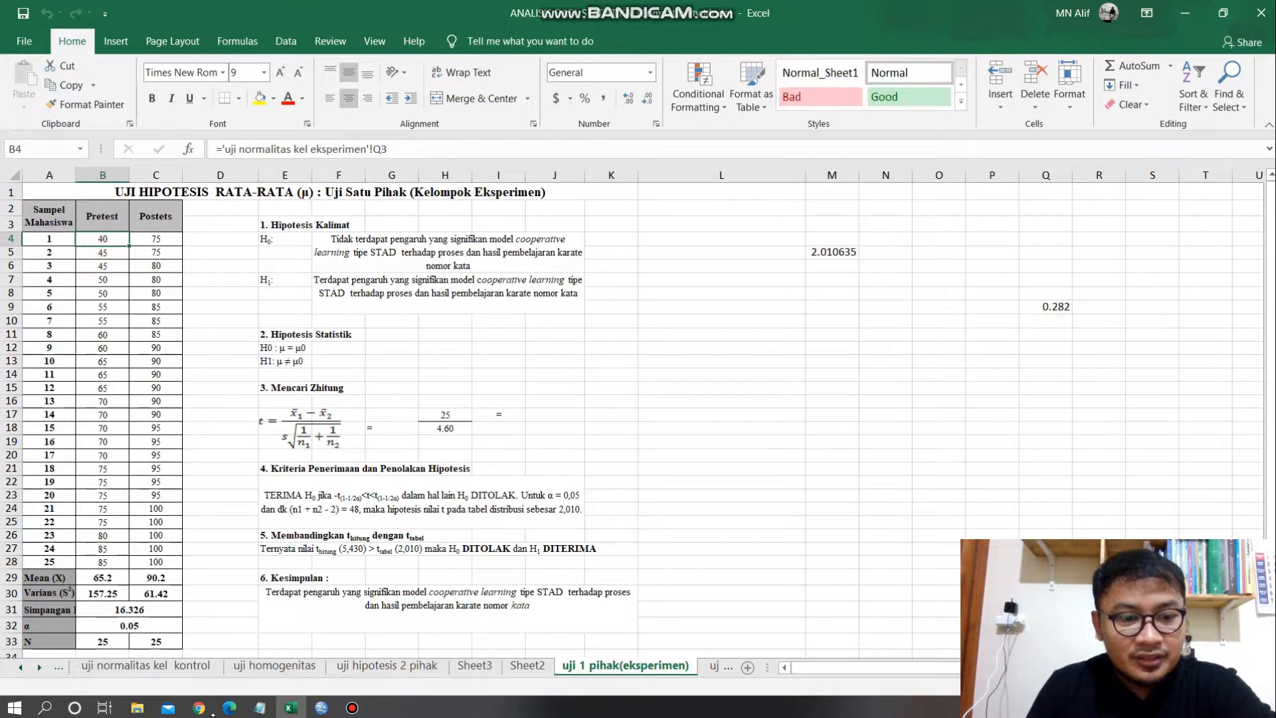
- Switch to SPSS and define two variables named X and Y in the empty dataset
{"action": "left_click", "coordinate": [320, 709]}
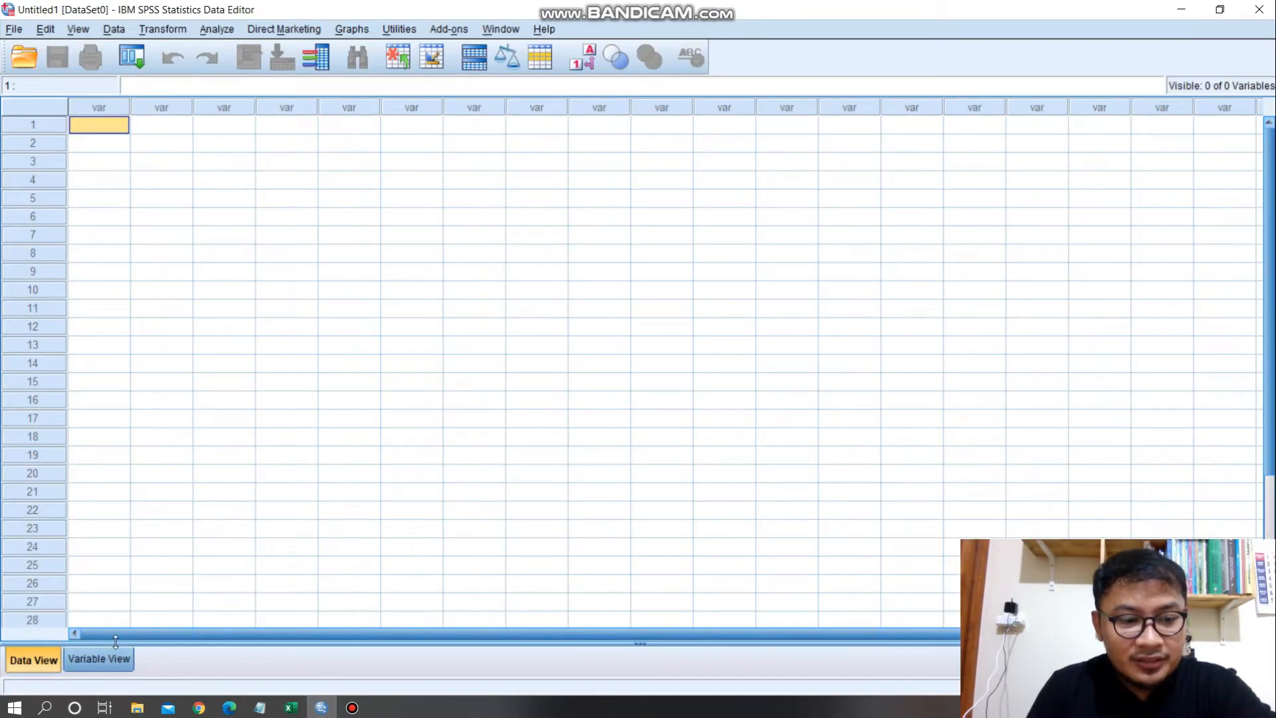
{"action": "left_click", "coordinate": [97, 659]}
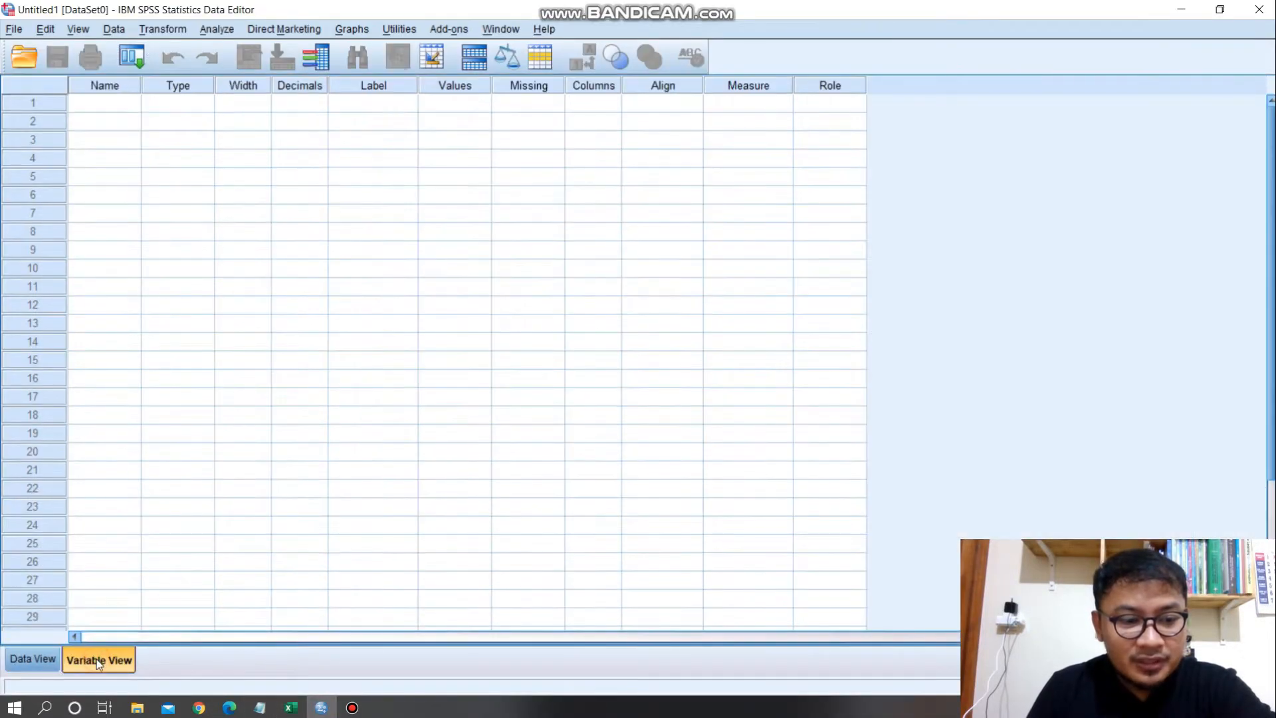
{"action": "left_click", "coordinate": [122, 108]}
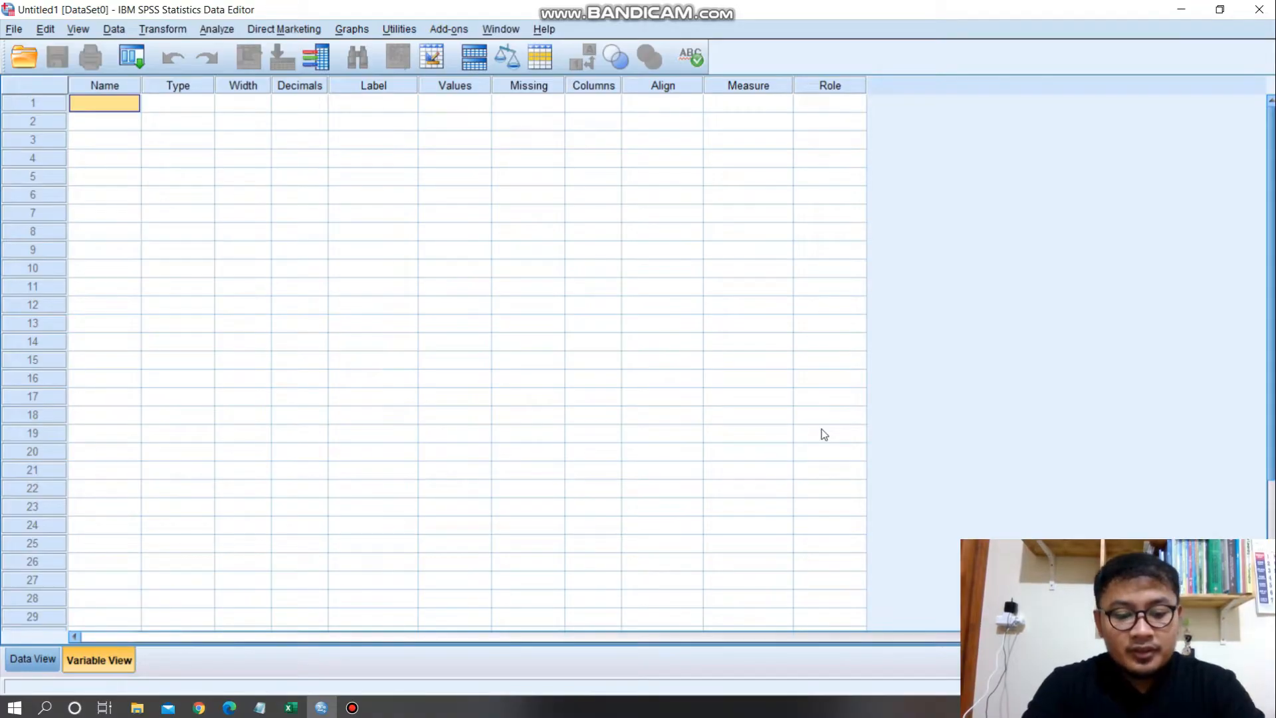
{"action": "type", "text": "X"}
{"action": "left_click", "coordinate": [122, 121]}
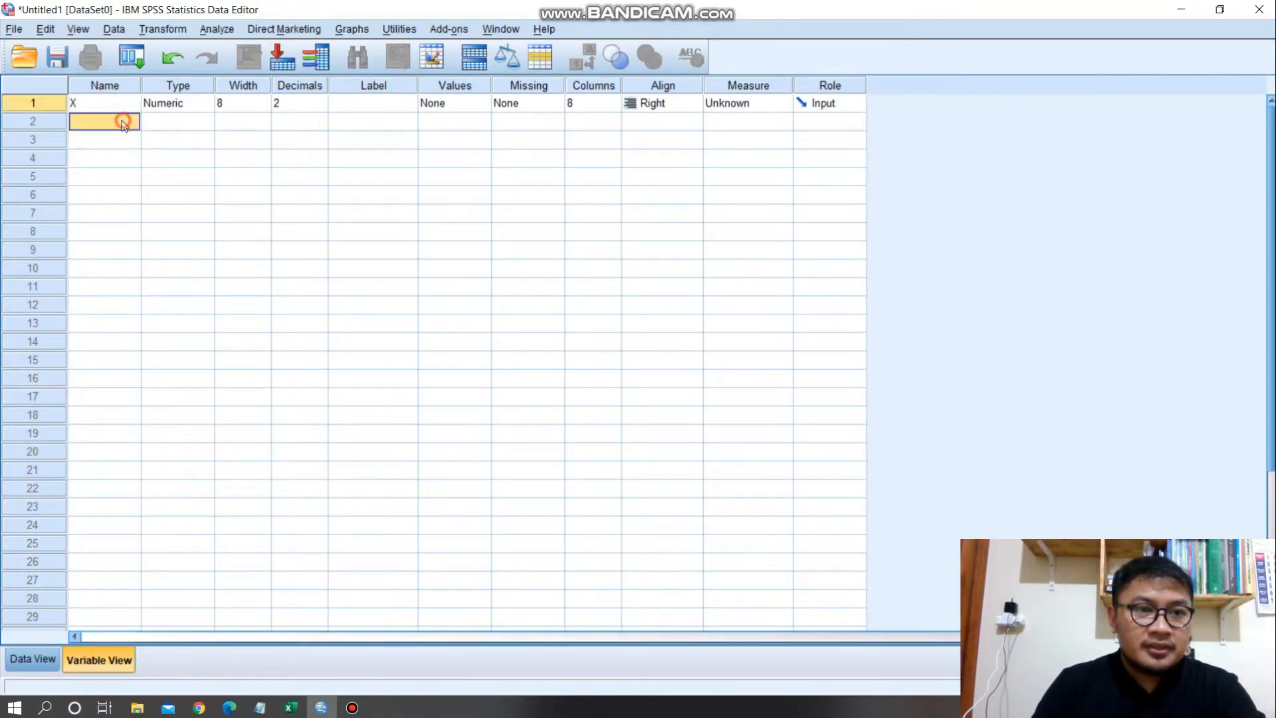
{"action": "left_click", "coordinate": [121, 121]}
{"action": "type", "text": "Y"}
- Label variable X as Pretest and variable Y as Postest
{"action": "left_click", "coordinate": [389, 121]}
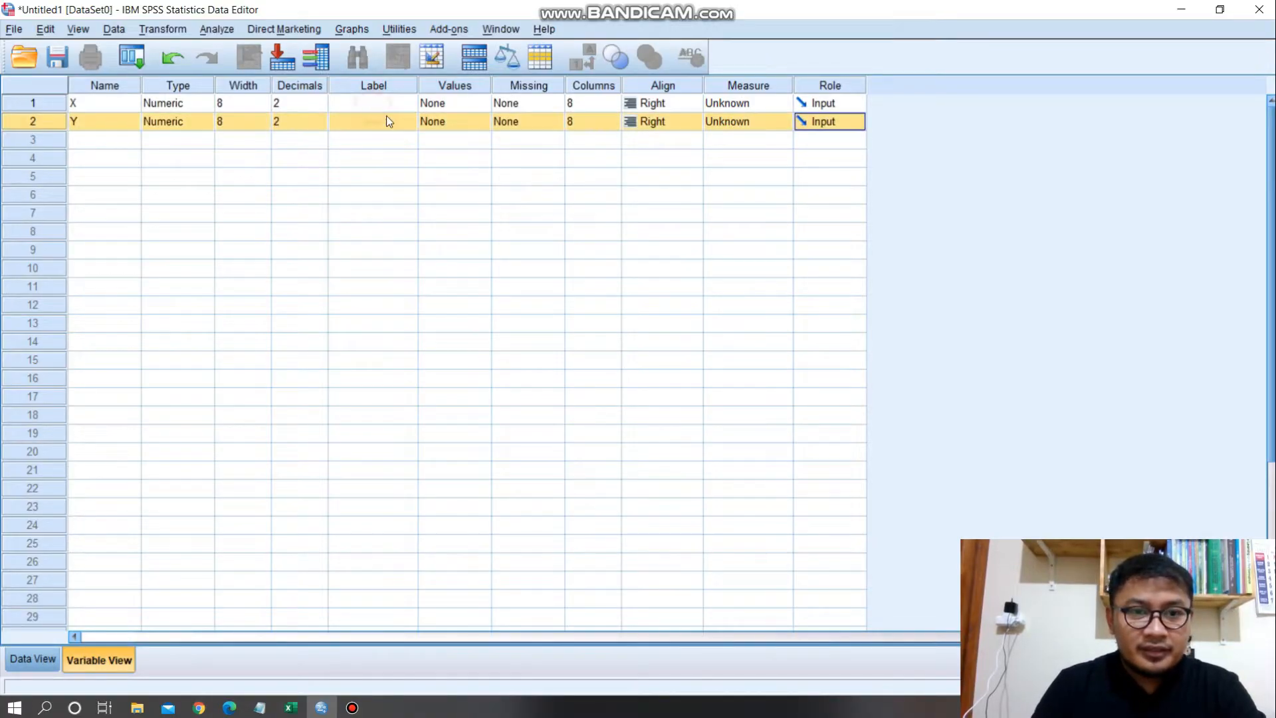
{"action": "left_click", "coordinate": [388, 101]}
{"action": "type", "text": "P"}
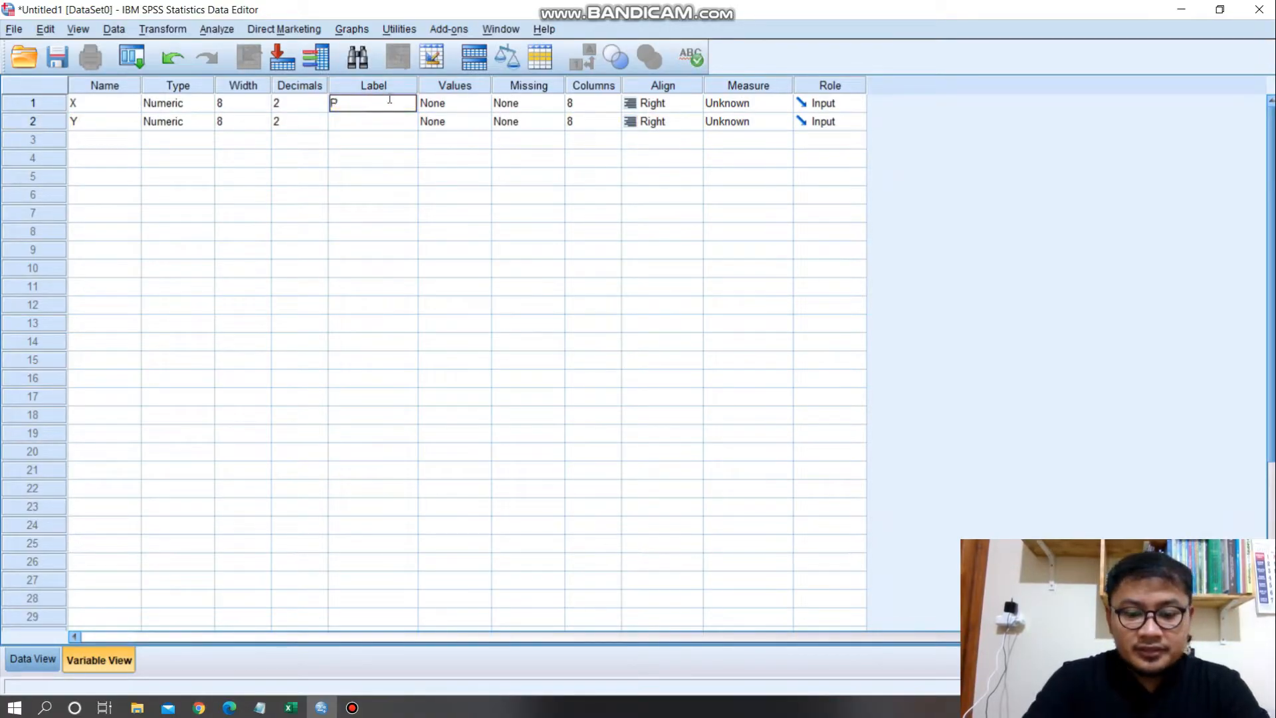
{"action": "type", "text": "retest"}
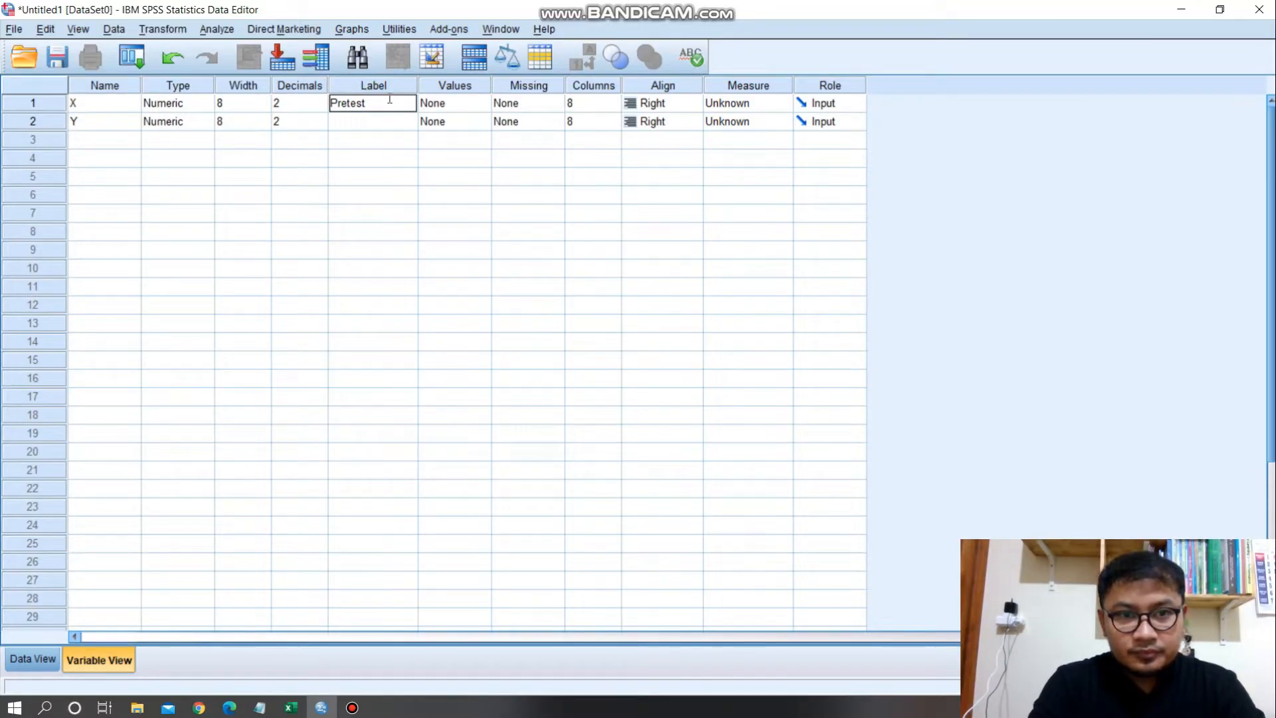
{"action": "left_click", "coordinate": [384, 121]}
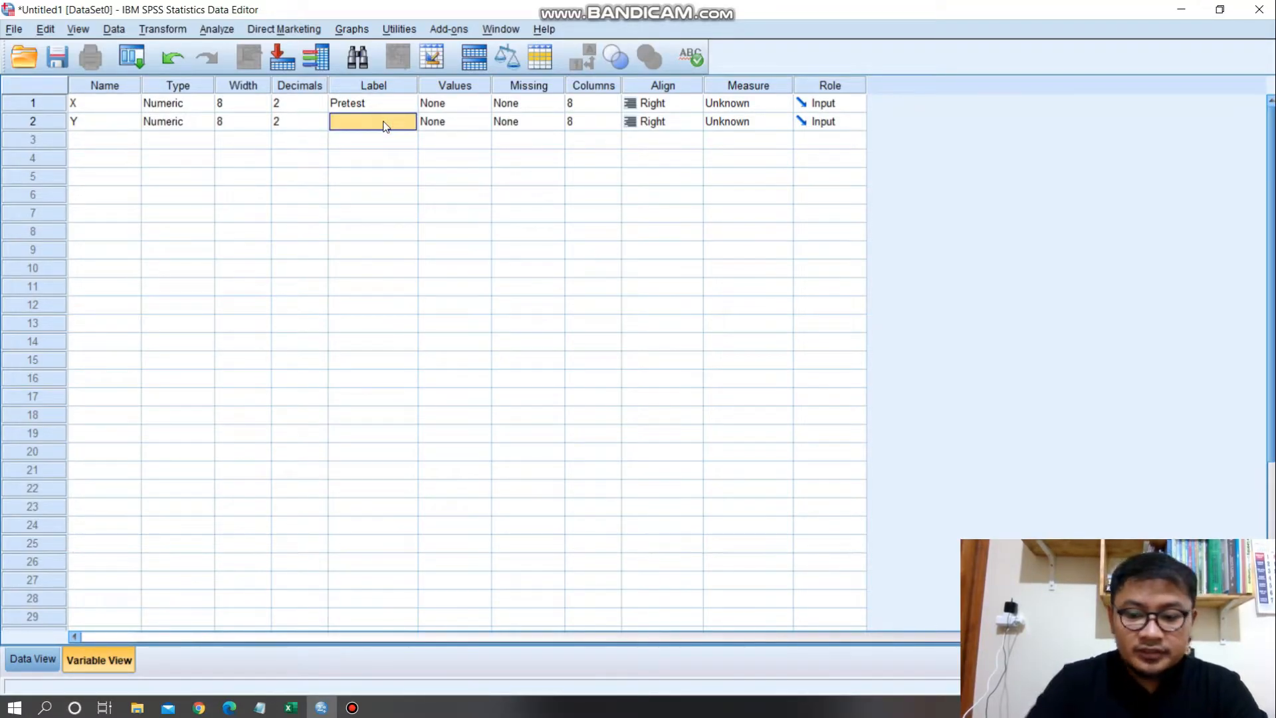
{"action": "type", "text": "Postest"}
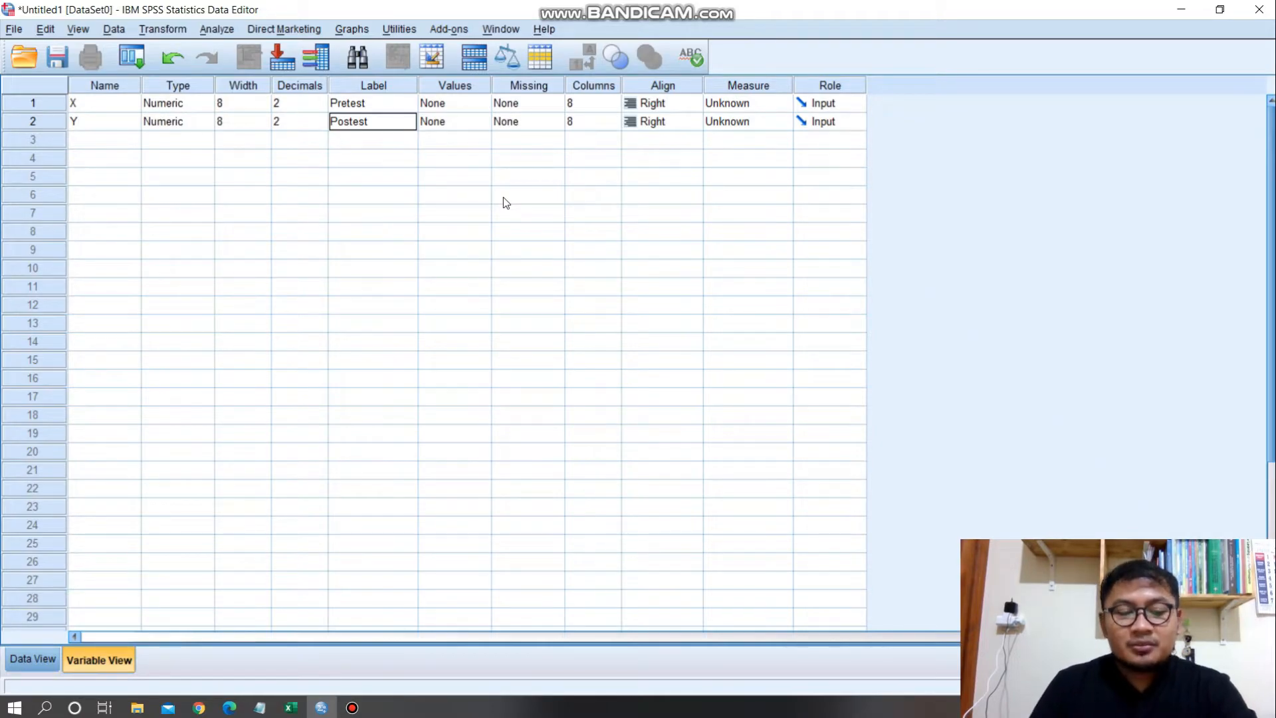
- Copy the Pretest and Postets scores in B4:C28 from Excel and paste them into the SPSS data under X and Y
{"action": "left_click", "coordinate": [29, 656]}
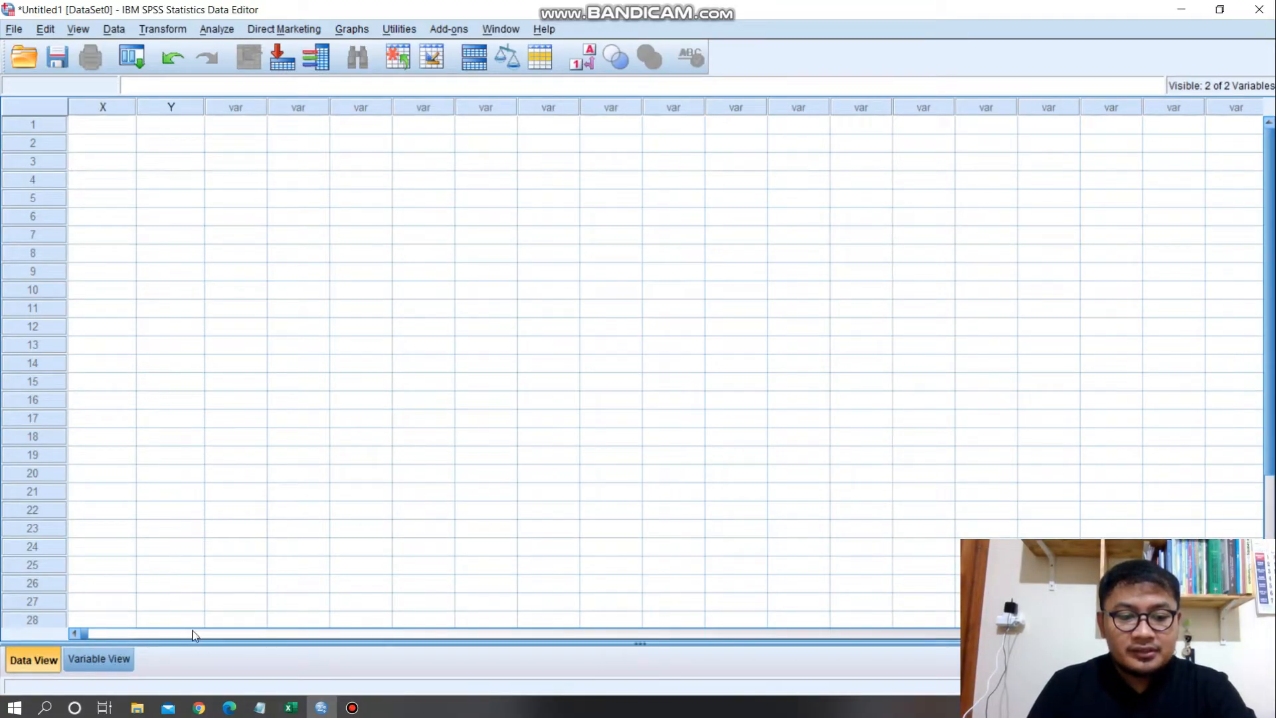
{"action": "left_click", "coordinate": [291, 708]}
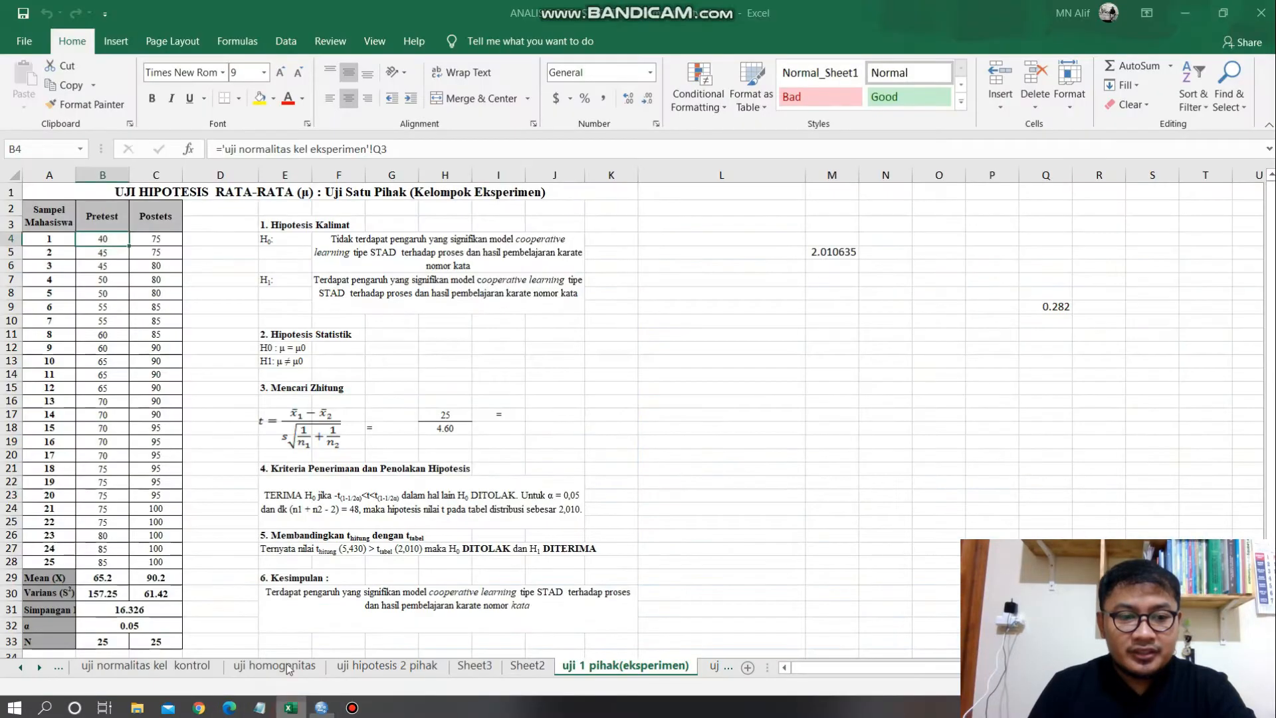
{"action": "left_click_drag", "start_coordinate": [100, 237], "coordinate": [161, 562]}
{"action": "key", "text": "ctrl+c"}
{"action": "key", "text": "alt+Tab"}
{"action": "left_click", "coordinate": [103, 124]}
{"action": "right_click", "coordinate": [103, 122]}
{"action": "left_click", "coordinate": [141, 172]}
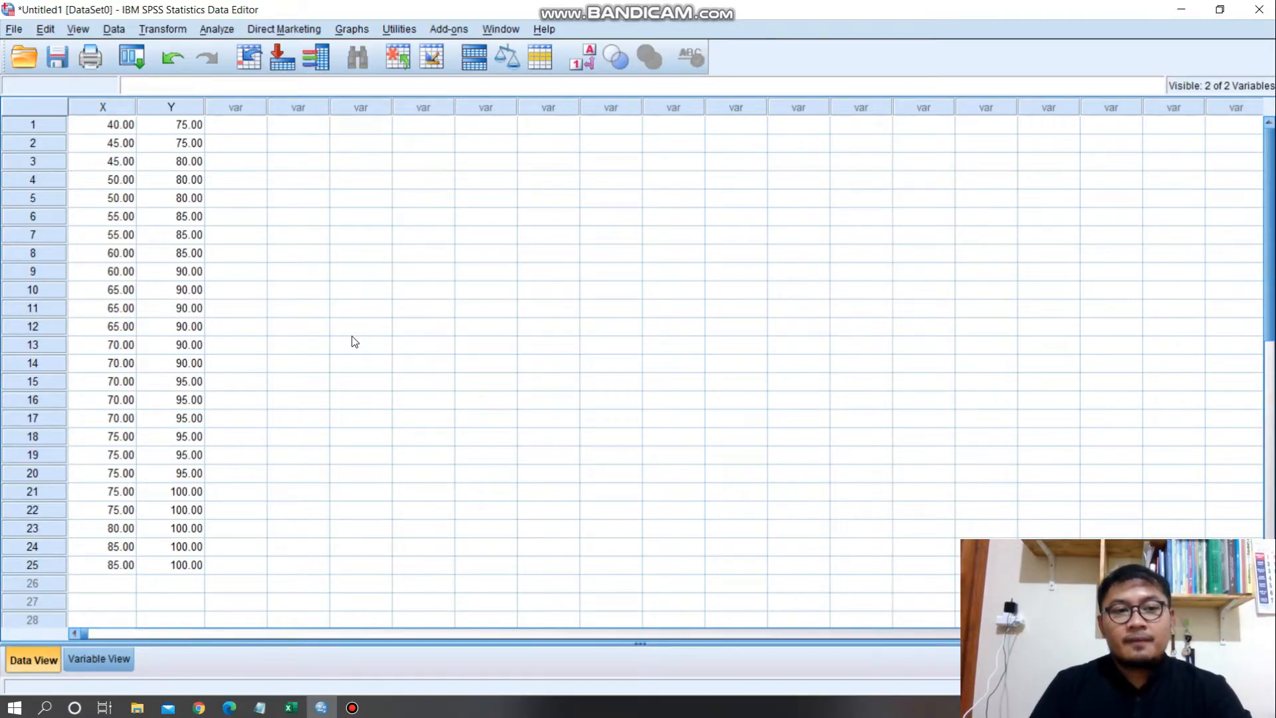
{"action": "left_click", "coordinate": [364, 711]}
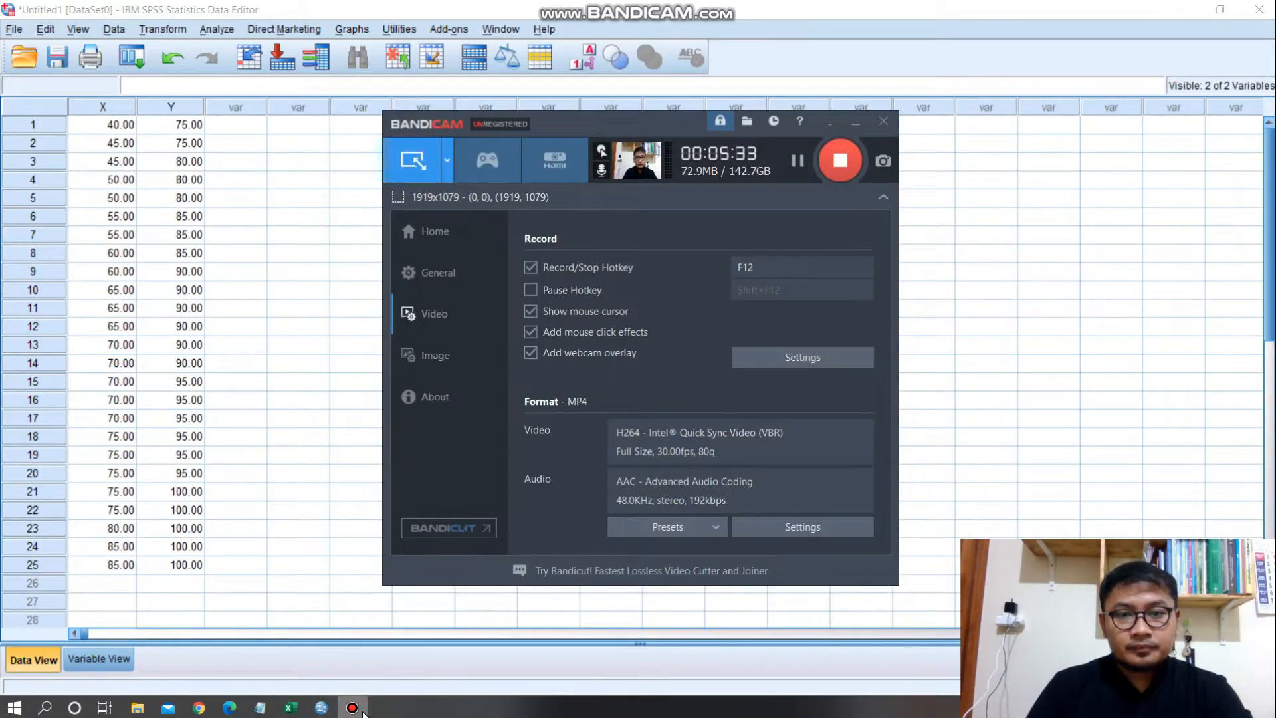
{"action": "left_click", "coordinate": [362, 709]}
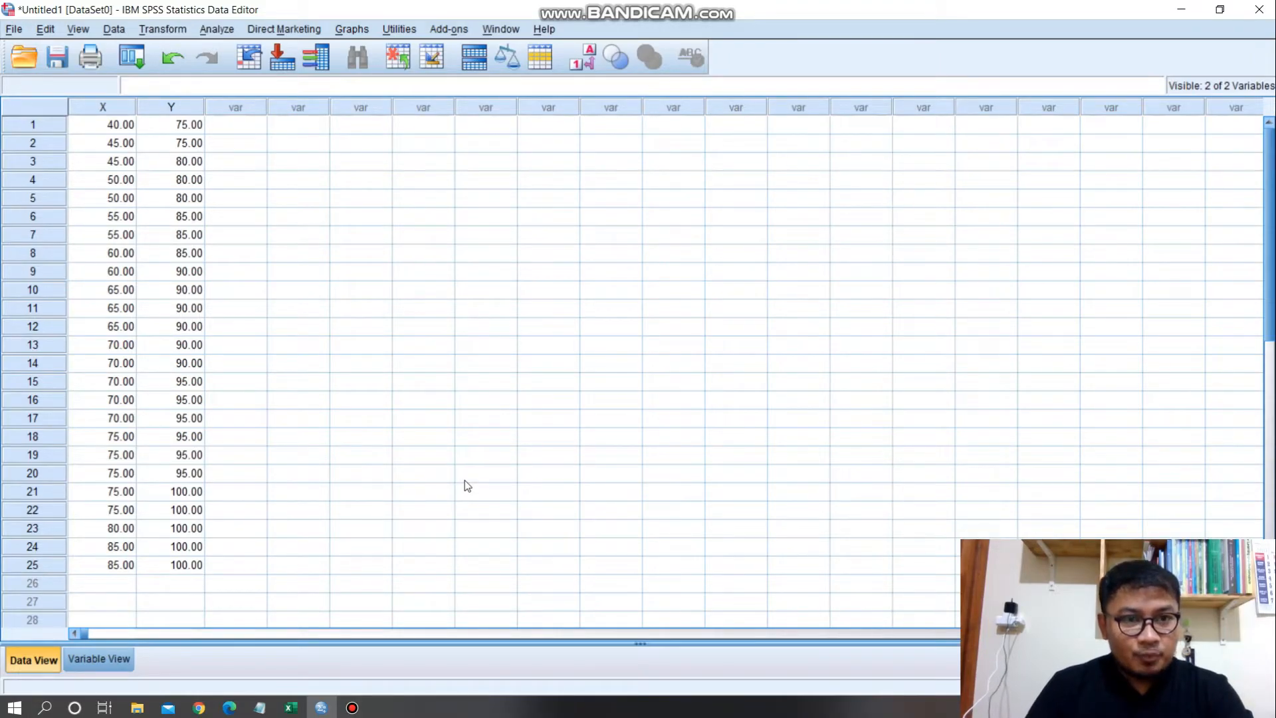
- Set up a Paired-Samples T Test with Pretest [X] as Variable1 and Postest [Y] as Variable2 of pair 1
{"action": "left_click", "coordinate": [212, 31]}
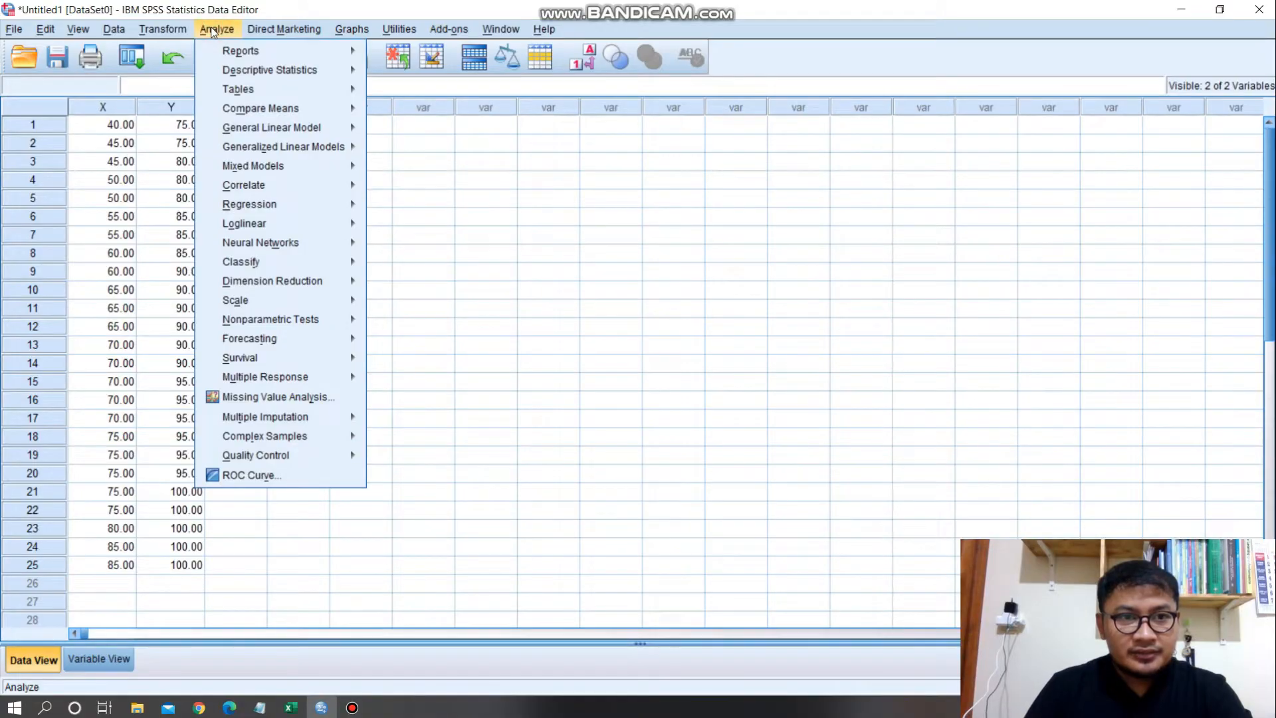
{"action": "mouse_move", "coordinate": [263, 110]}
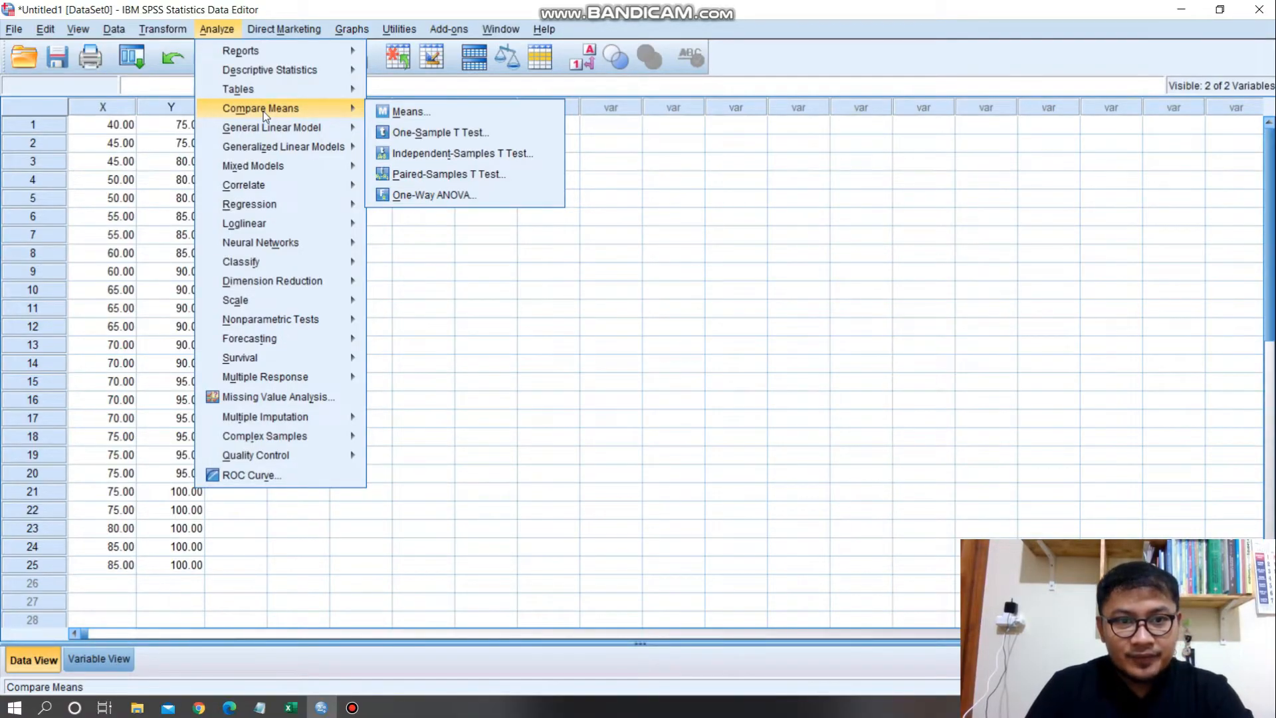
{"action": "left_click", "coordinate": [465, 174]}
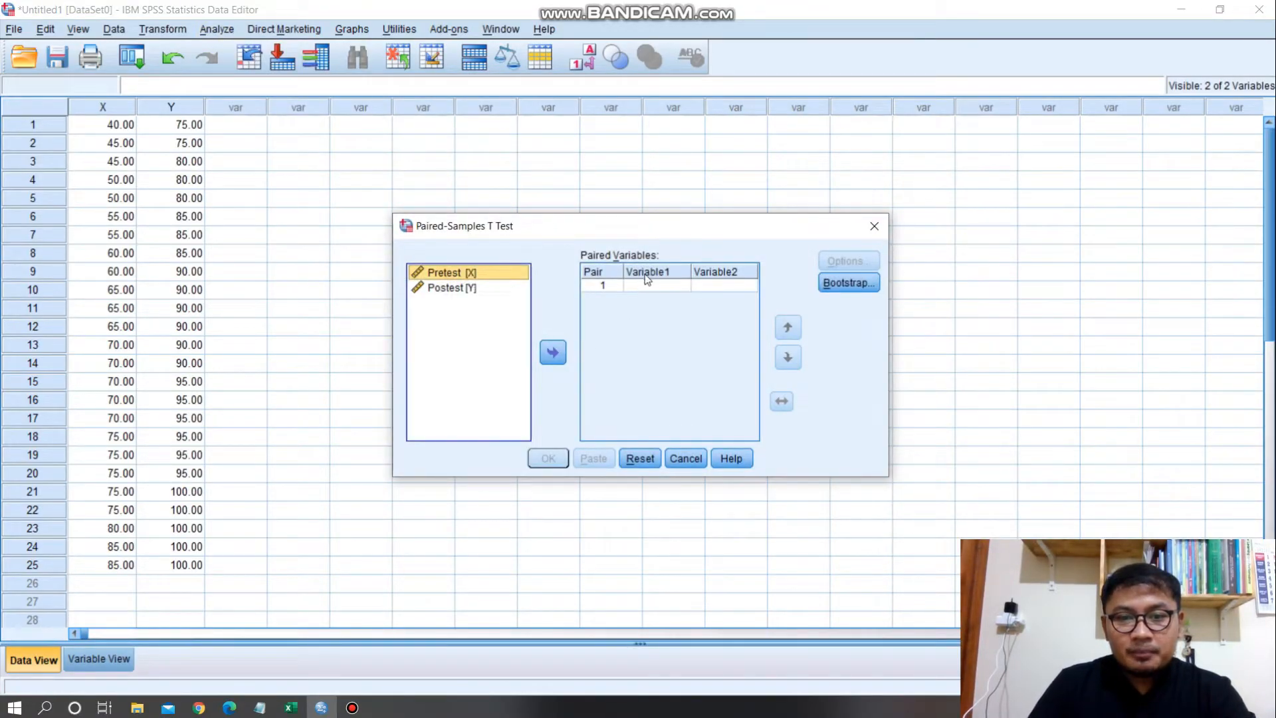
{"action": "left_click", "coordinate": [553, 353]}
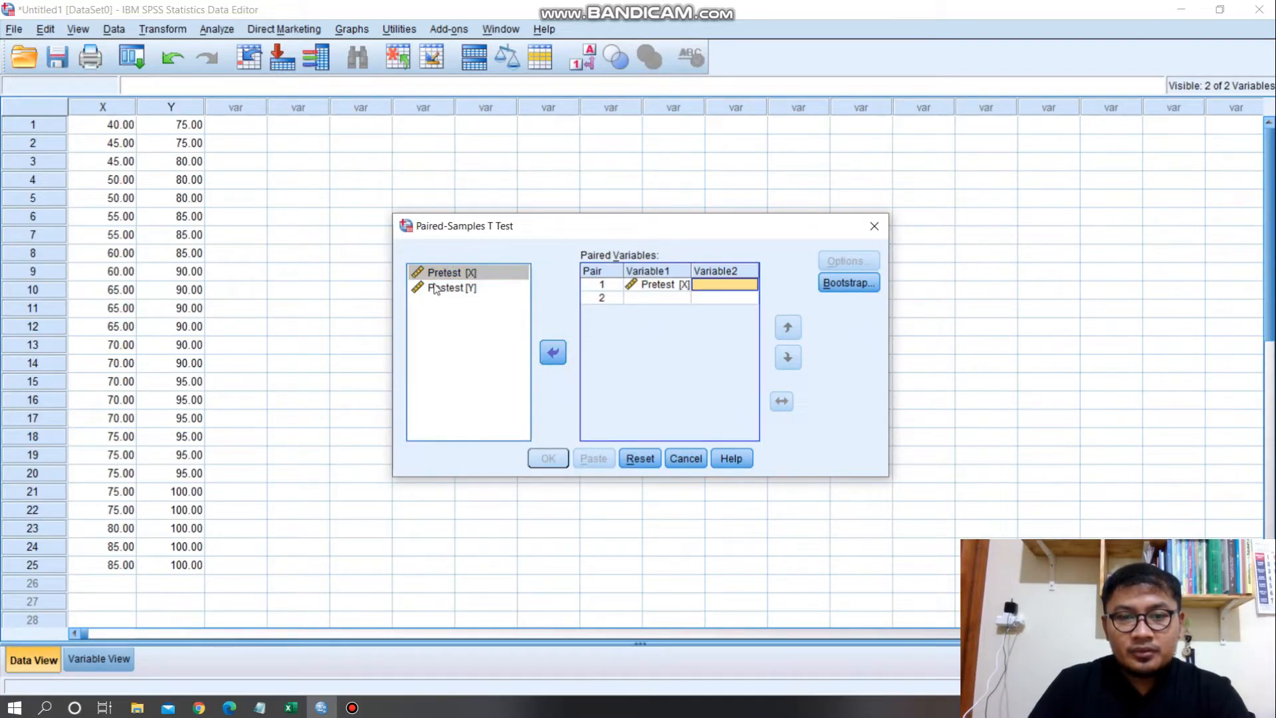
{"action": "left_click", "coordinate": [439, 287]}
{"action": "left_click", "coordinate": [553, 353]}
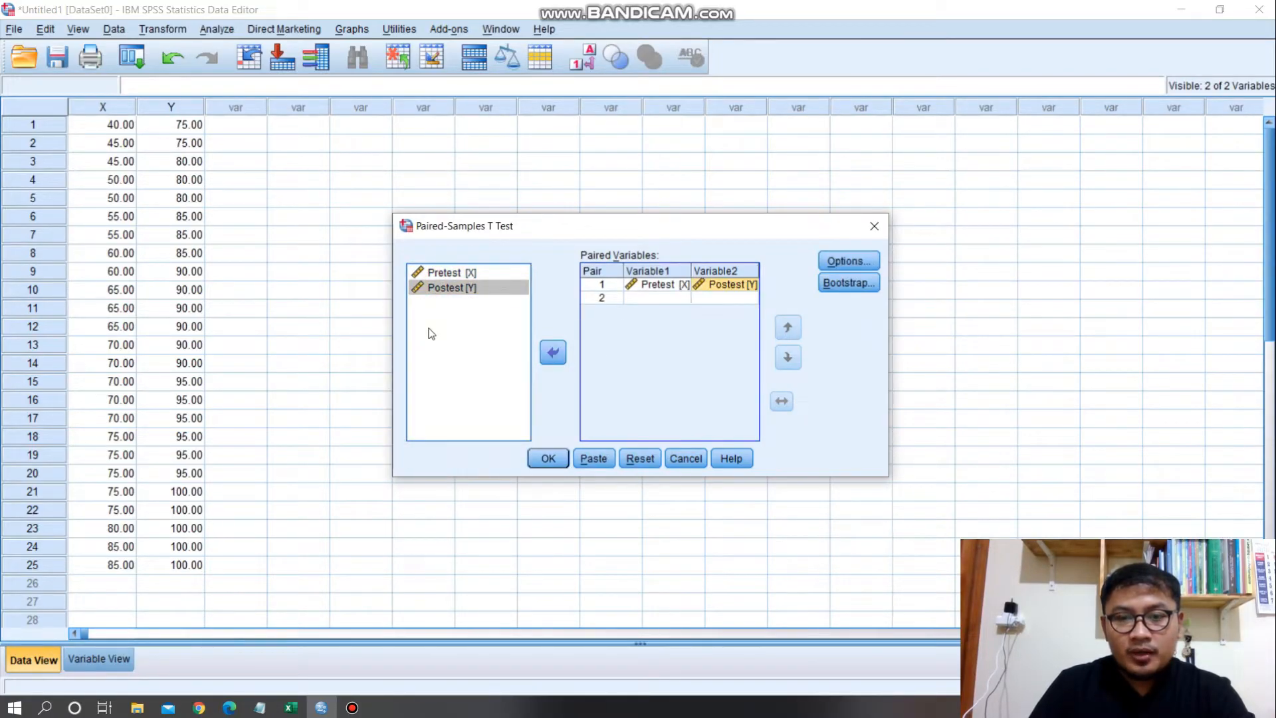
- Accept the 95% confidence interval with cases excluded analysis by analysis, and run the paired-samples test
{"action": "left_click", "coordinate": [847, 265]}
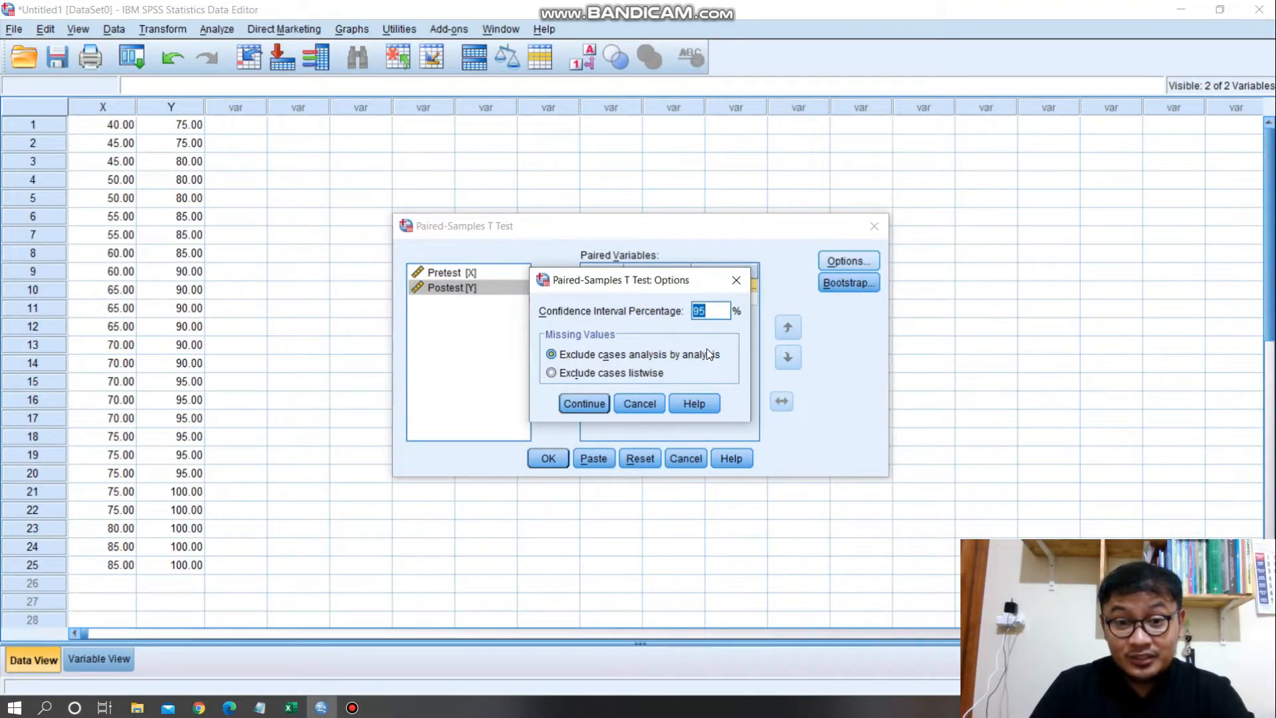
{"action": "left_click", "coordinate": [583, 404]}
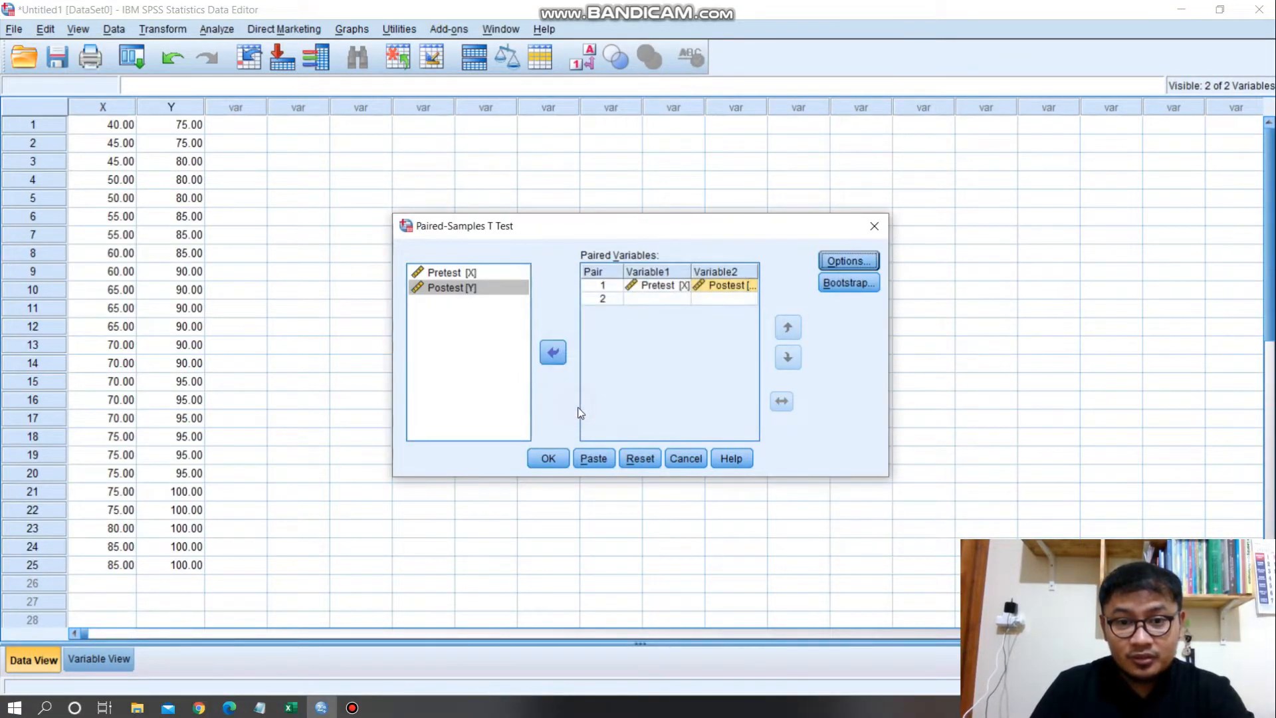
{"action": "left_click", "coordinate": [559, 456]}
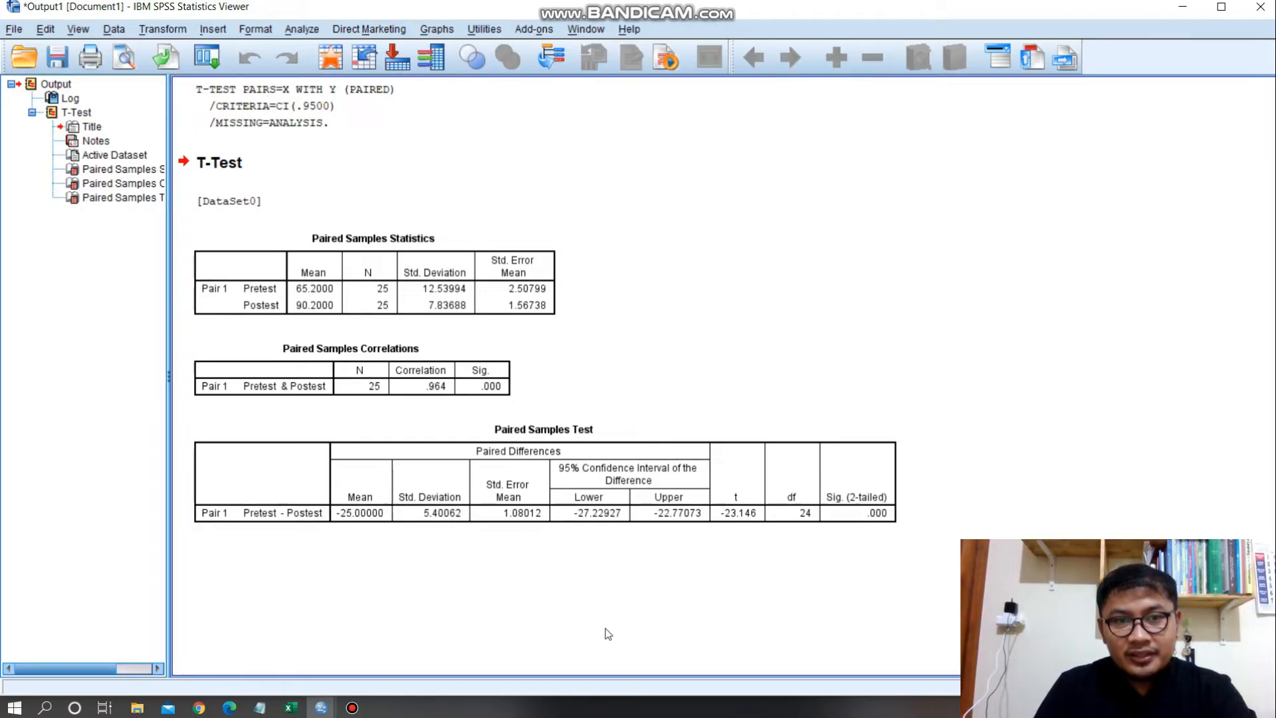
- Highlight the Paired samples T-test hypotheses and acceptance criteria in the Notepad notes and compare them with the SPSS test output
{"action": "left_click", "coordinate": [259, 708]}
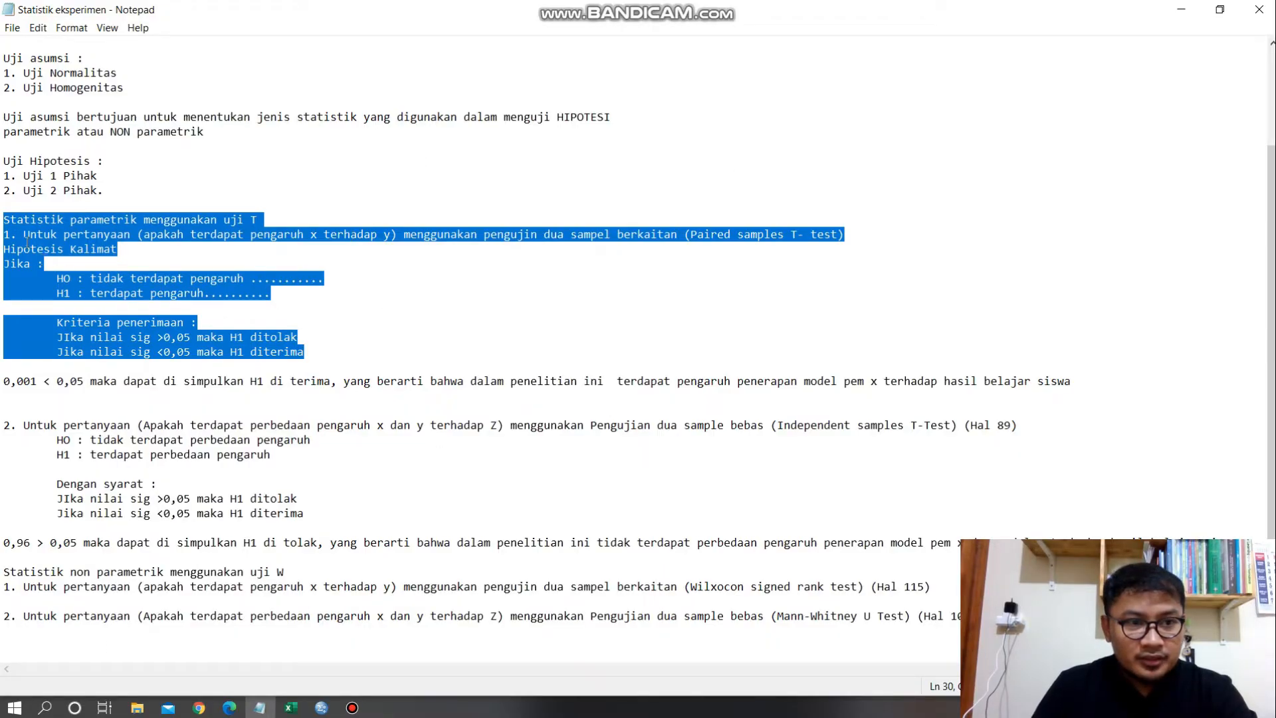
{"action": "left_click_drag", "start_coordinate": [5, 219], "coordinate": [340, 356]}
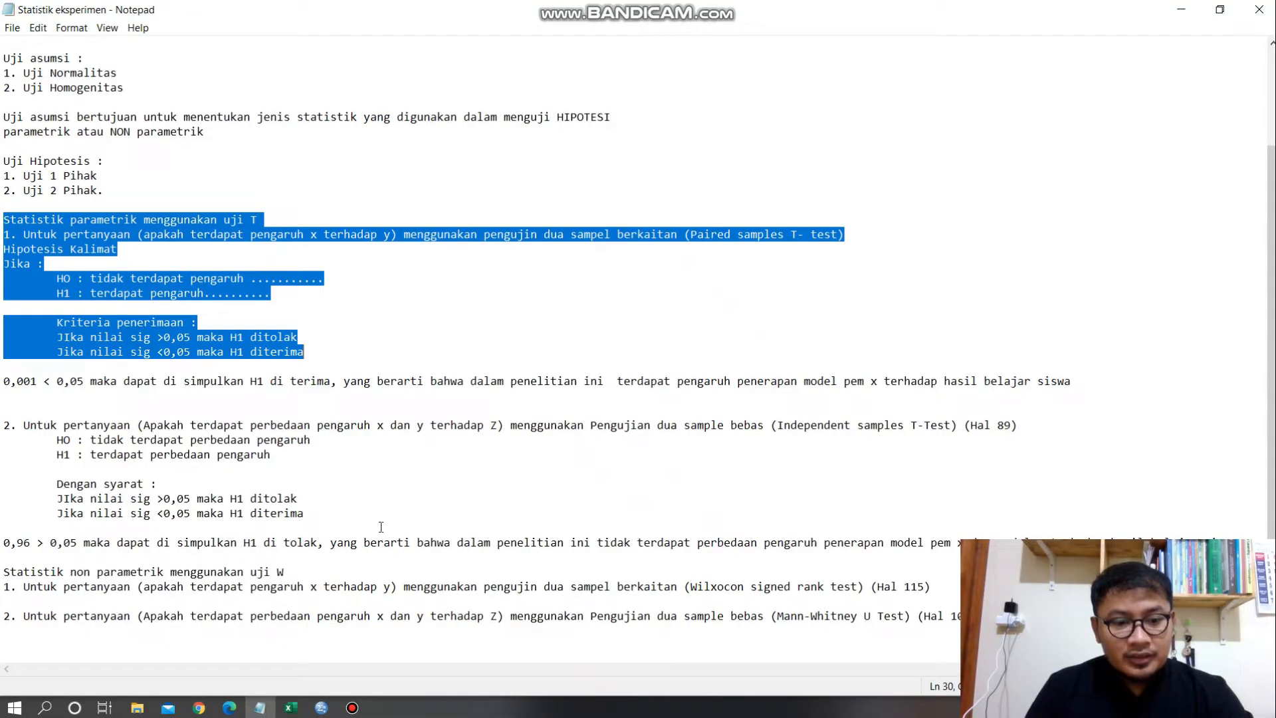
{"action": "left_click", "coordinate": [322, 708]}
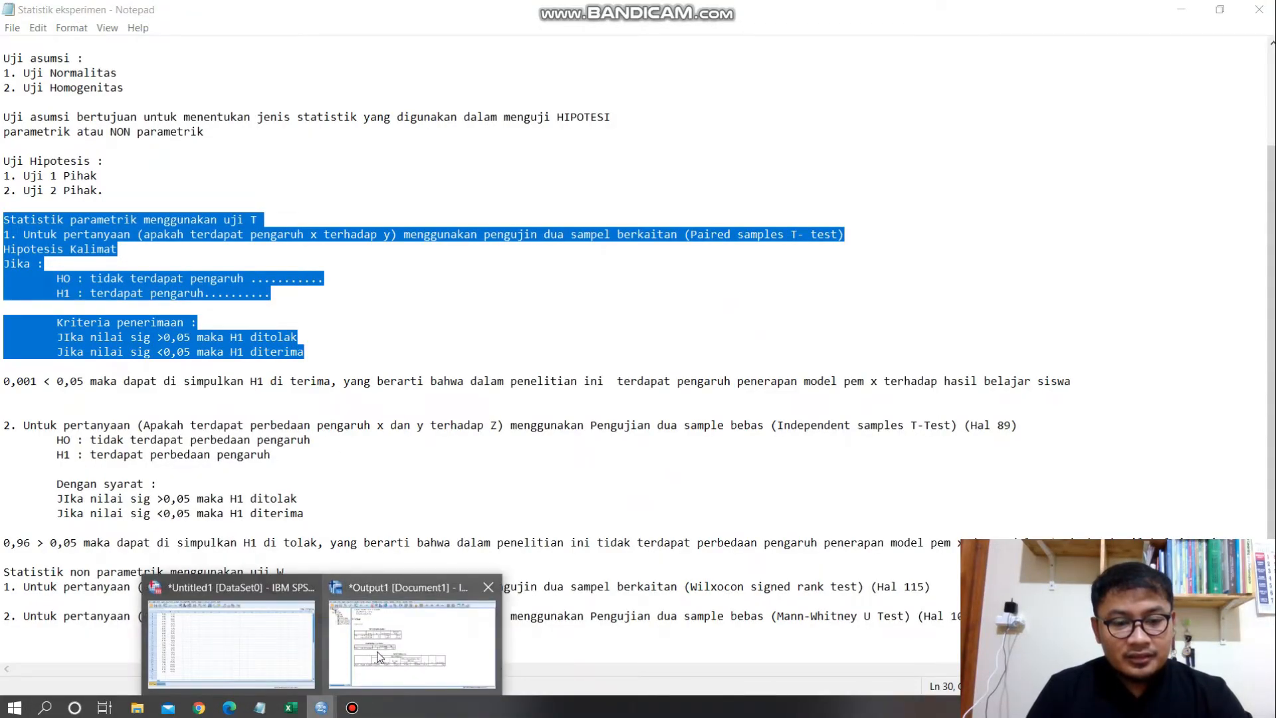
{"action": "left_click", "coordinate": [377, 651]}
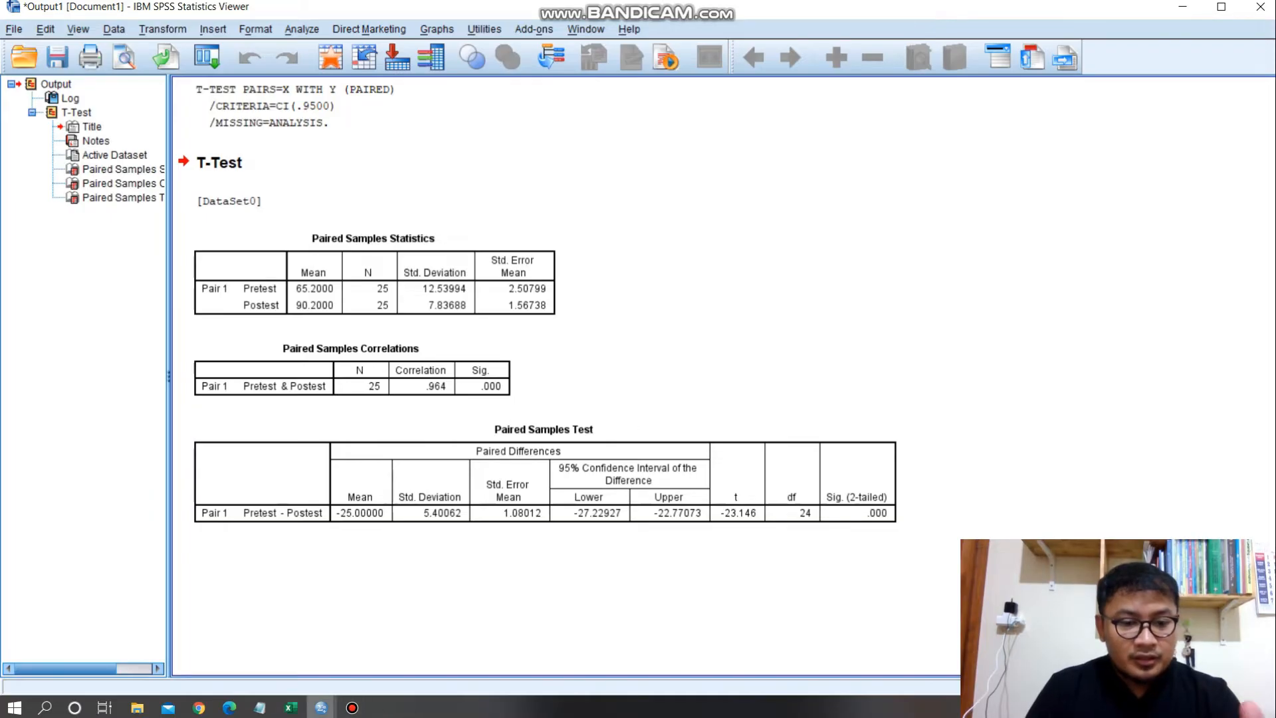
{"action": "left_click", "coordinate": [325, 709]}
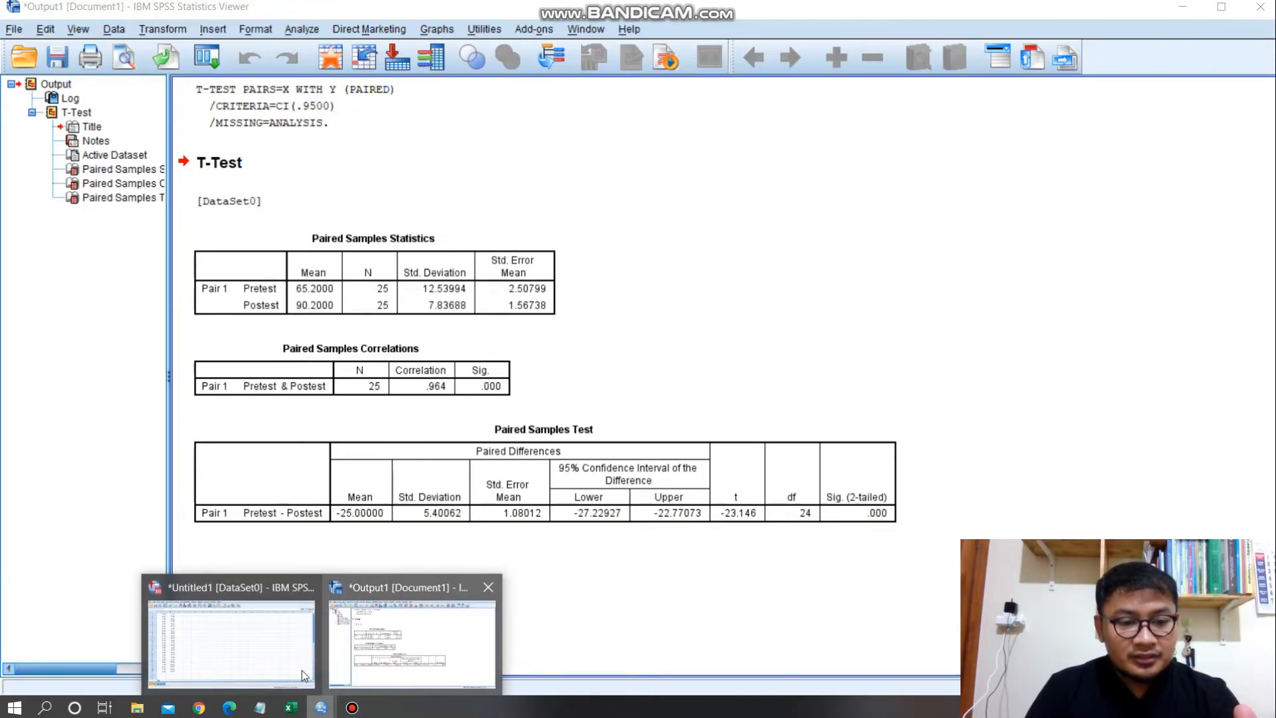
{"action": "left_click", "coordinate": [259, 707]}
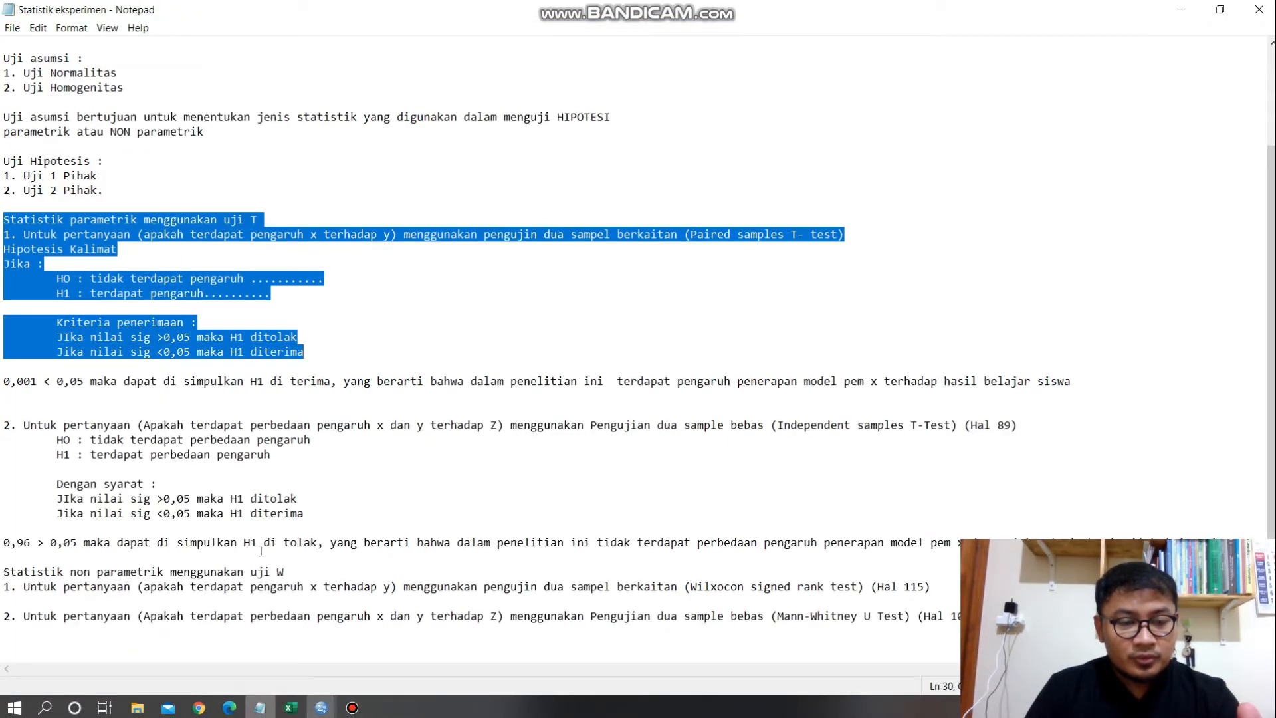
- Set the significance value at the start of the Paired samples T-test conclusion to 0,000 and highlight the conclusion sentence
{"action": "left_click", "coordinate": [109, 399]}
{"action": "left_click", "coordinate": [38, 381]}
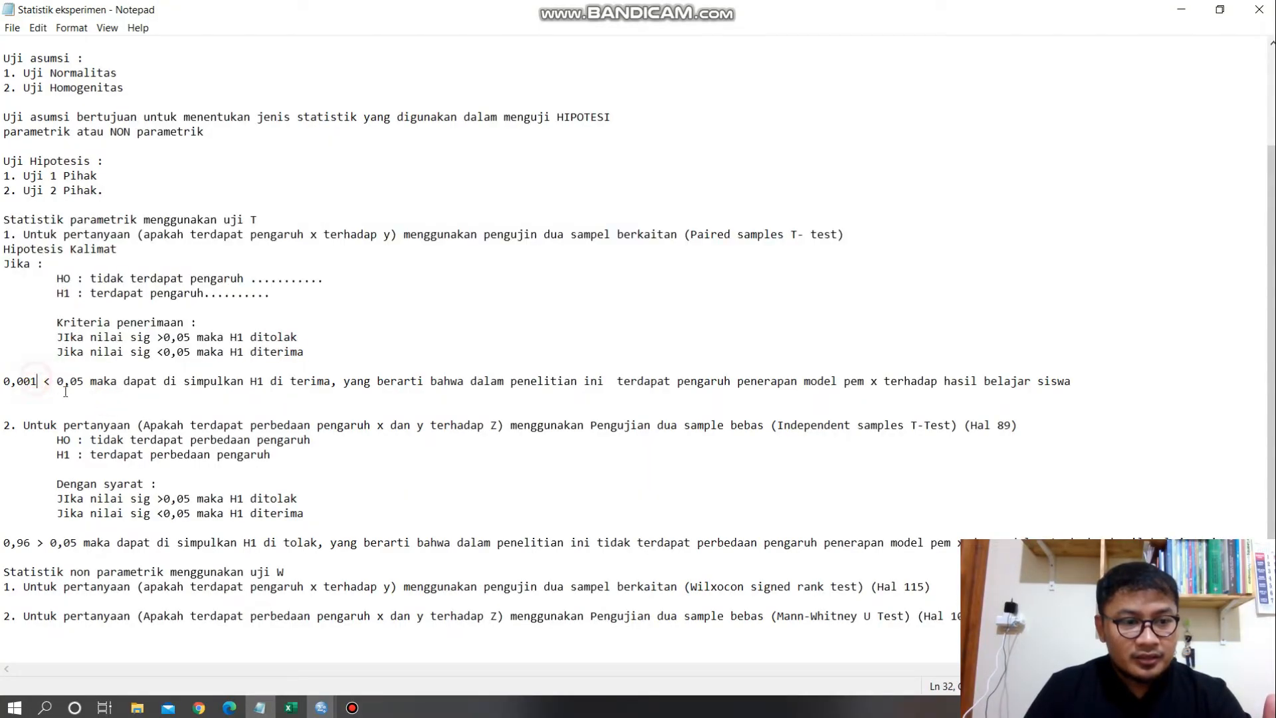
{"action": "key", "text": "BackSpace"}
{"action": "type", "text": "0"}
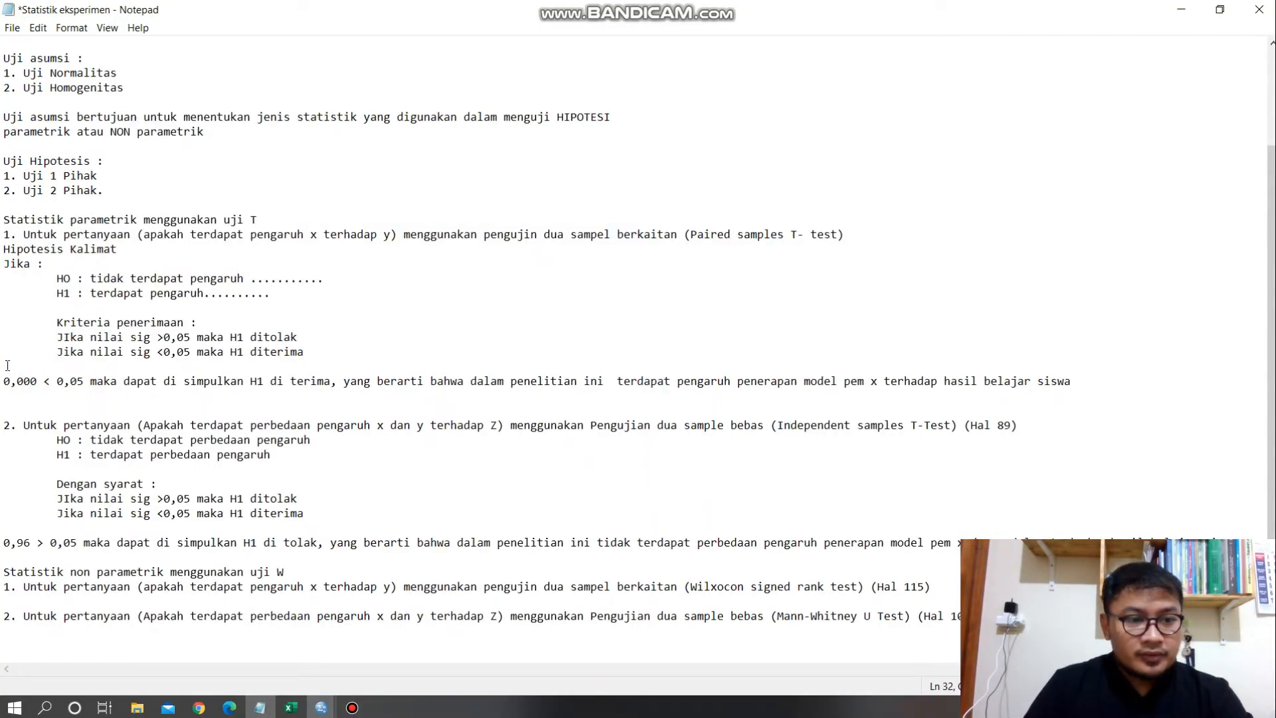
{"action": "left_click_drag", "start_coordinate": [4, 382], "coordinate": [1039, 394]}
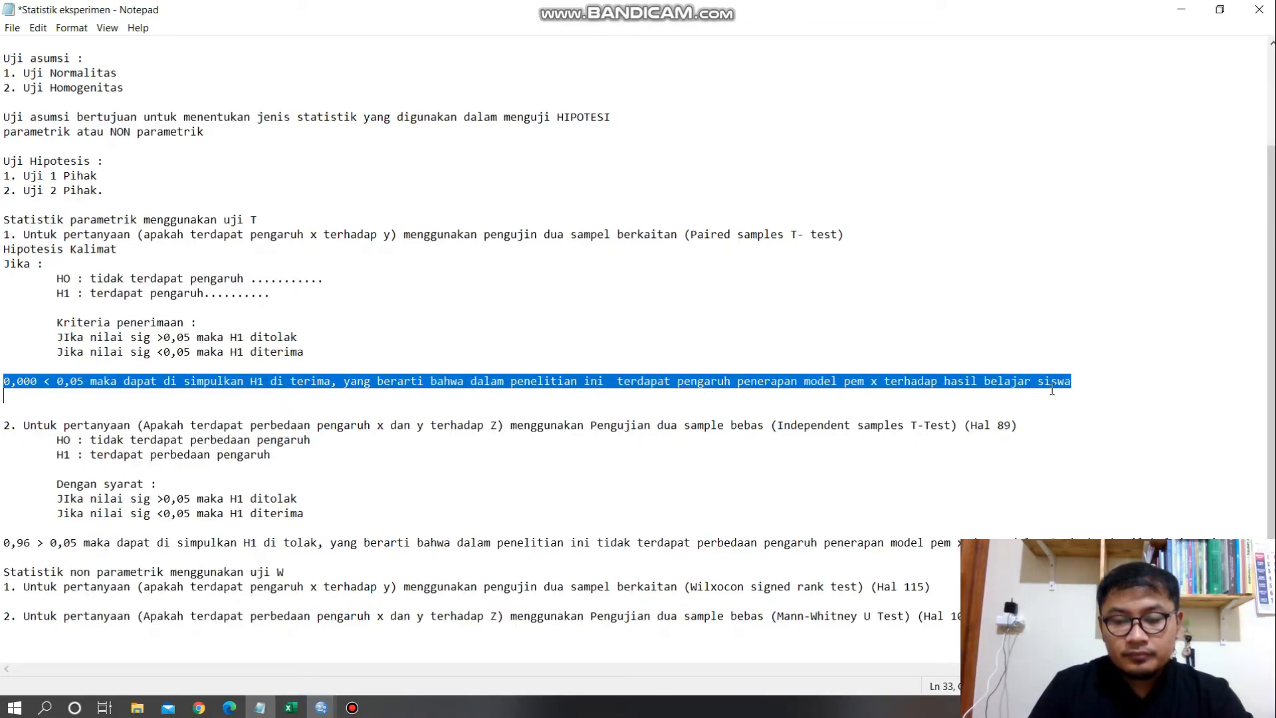
- Reword the start of the conclusion to "Karena nilai sig (0,000)", and highlight its comparison with 0,05 and the matching H1 hypothesis
{"action": "left_click", "coordinate": [4, 381]}
{"action": "type", "text": "Karena nilai s"}
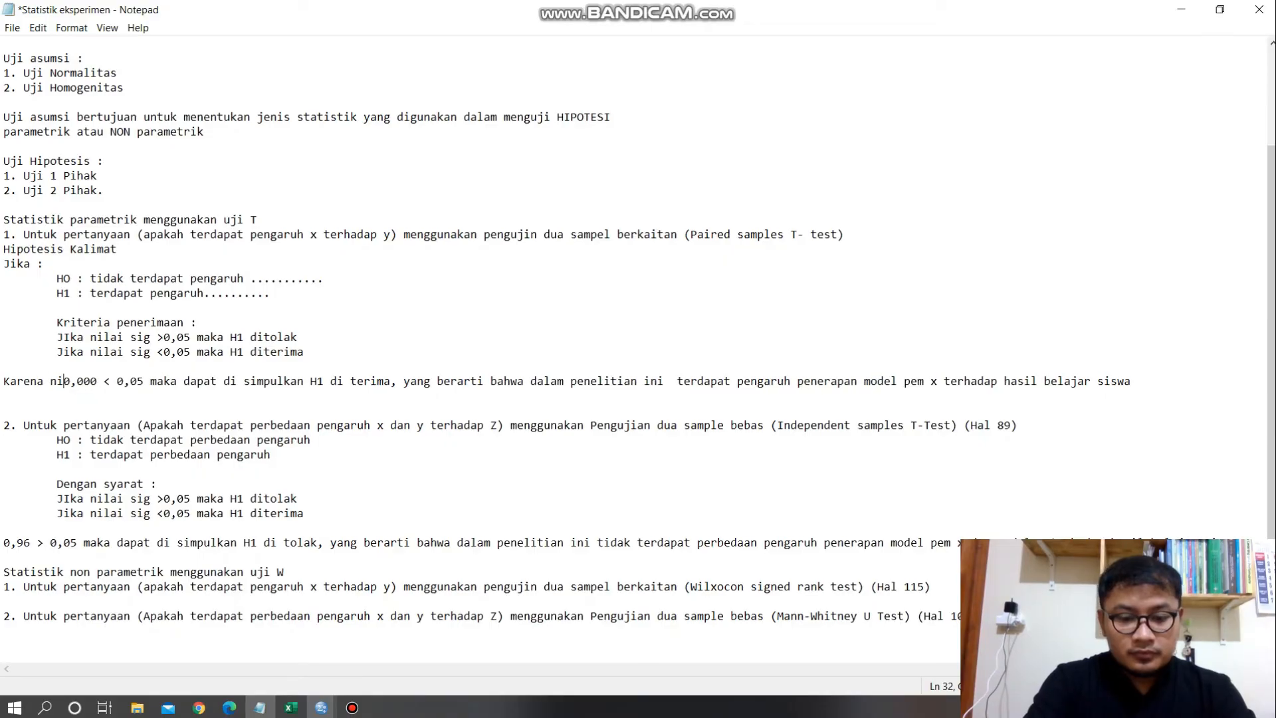
{"action": "type", "text": "ig"}
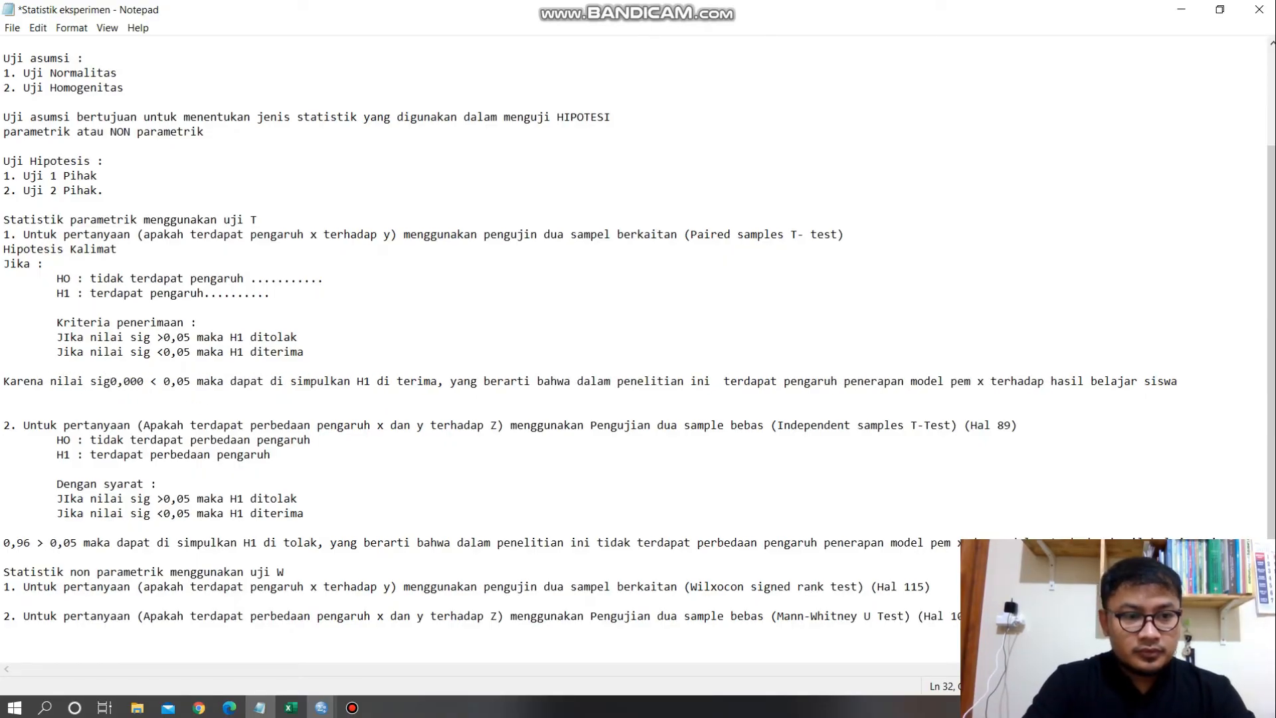
{"action": "type", "text": " (0,000"}
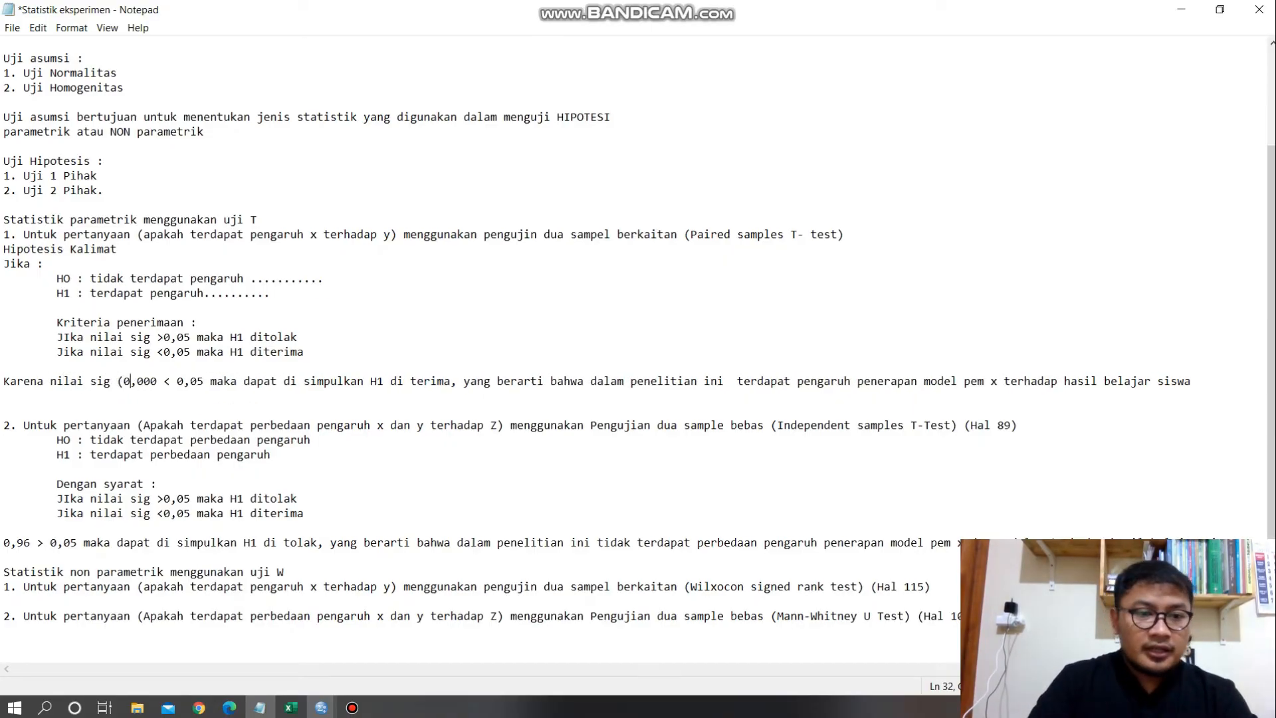
{"action": "type", "text": ")"}
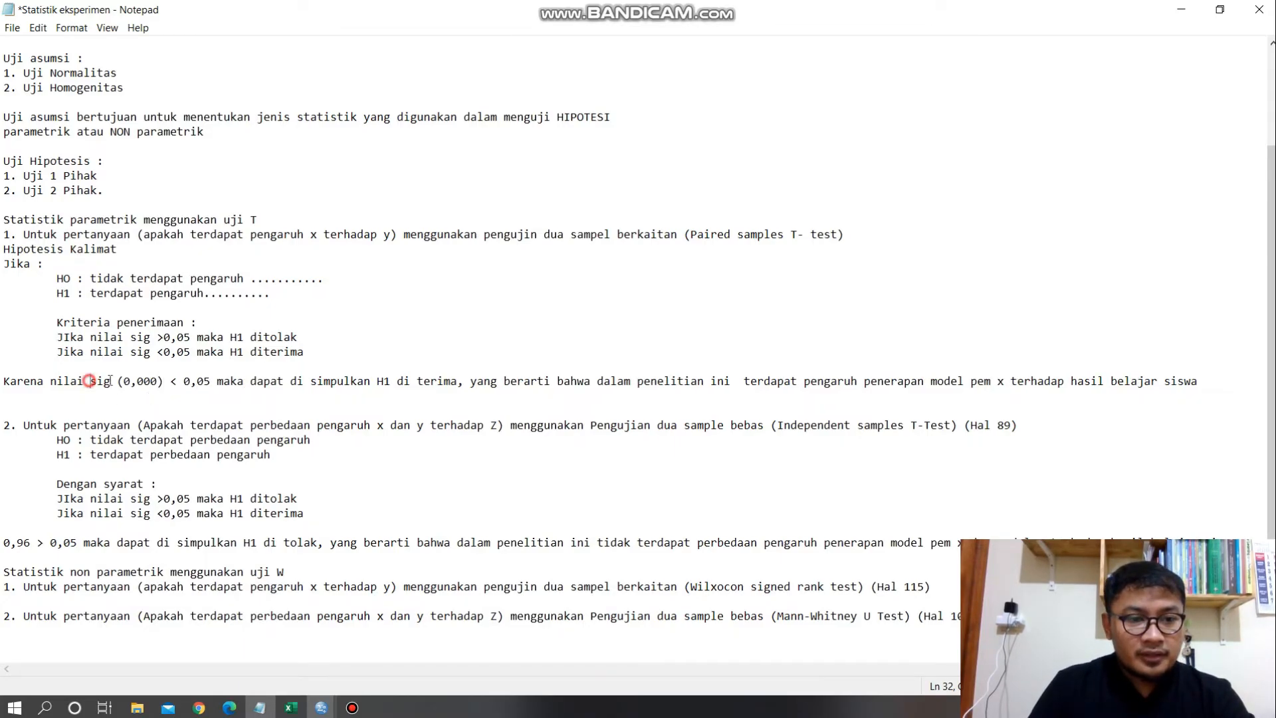
{"action": "left_click_drag", "start_coordinate": [89, 381], "coordinate": [196, 379]}
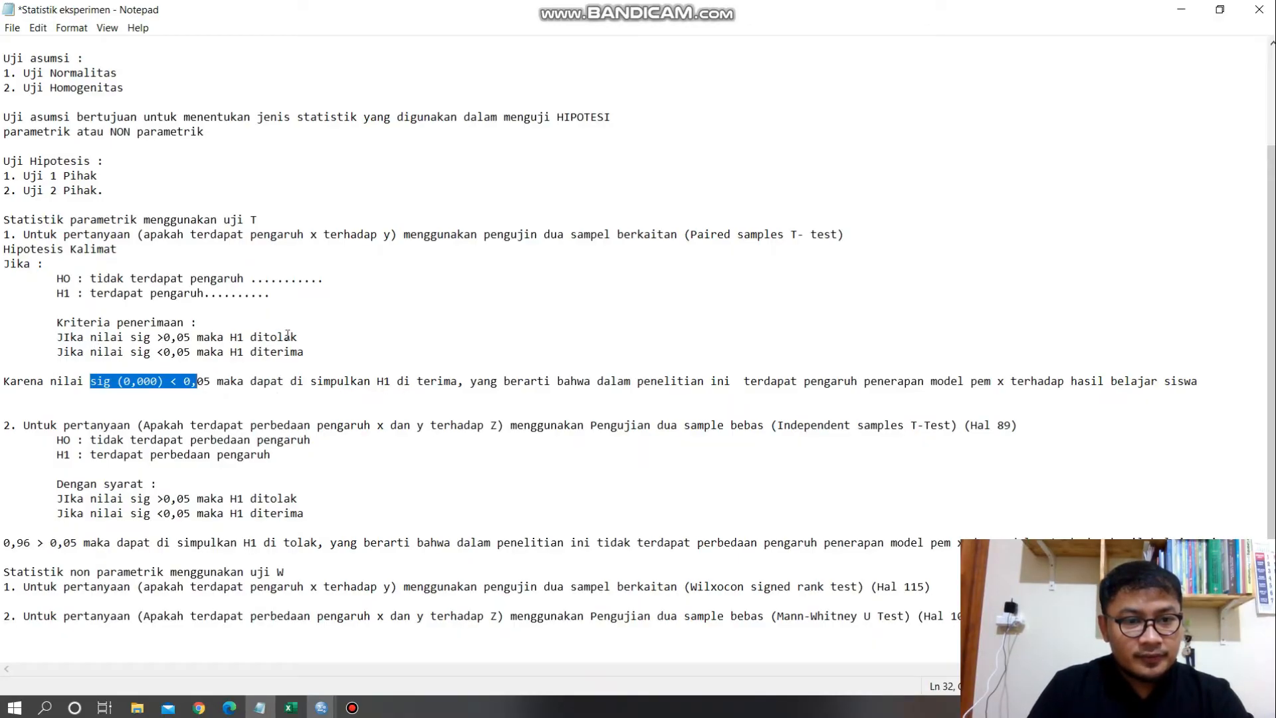
{"action": "left_click_drag", "start_coordinate": [47, 289], "coordinate": [271, 294]}
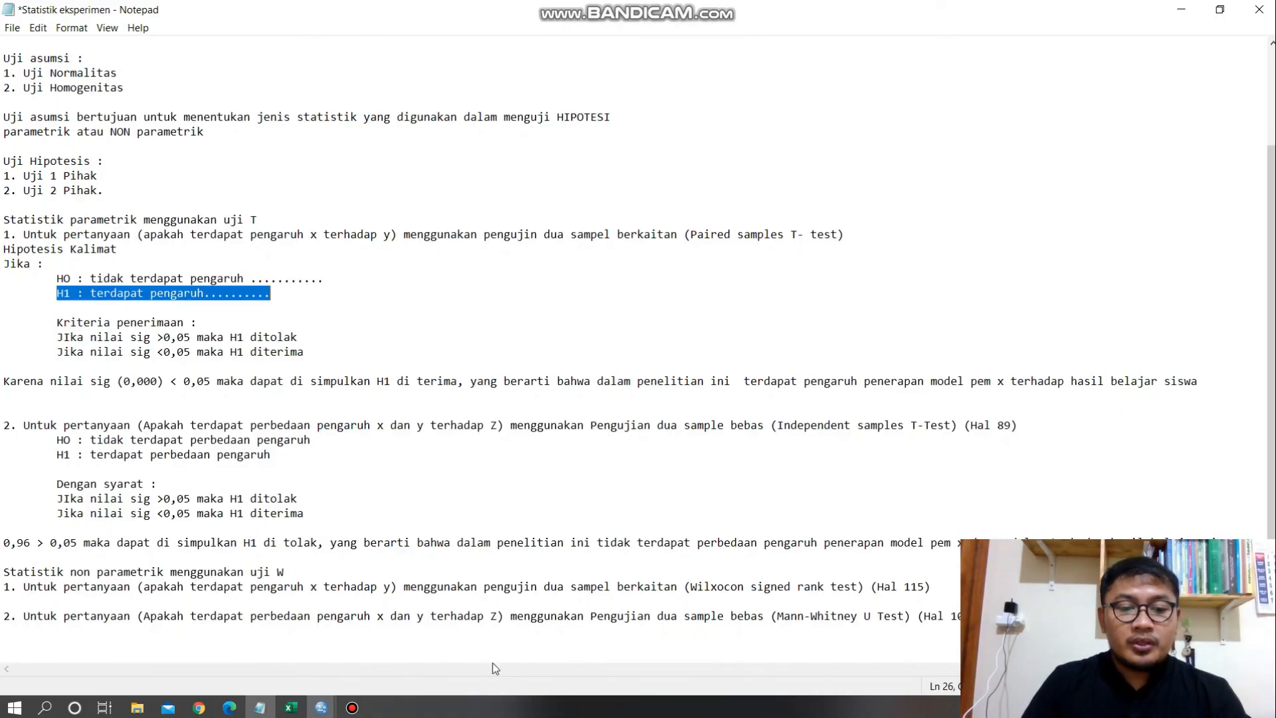
{"action": "left_click", "coordinate": [353, 707]}
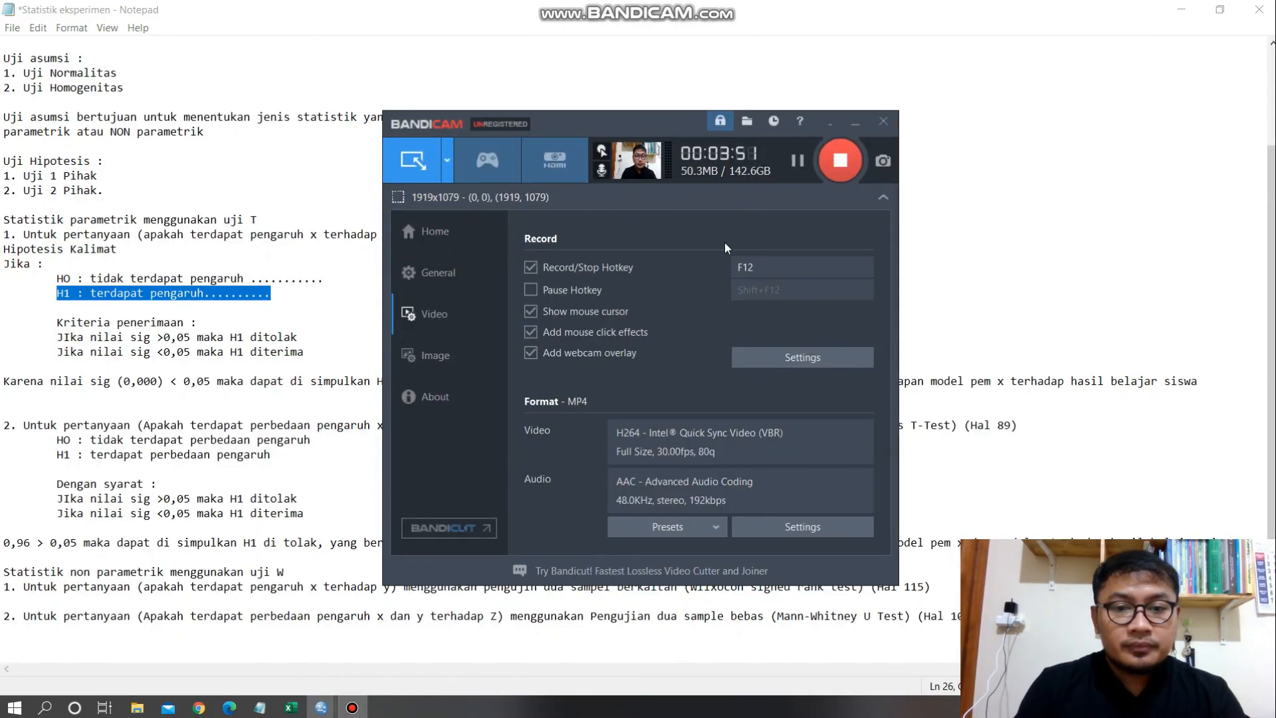
{"action": "left_click", "coordinate": [840, 162]}
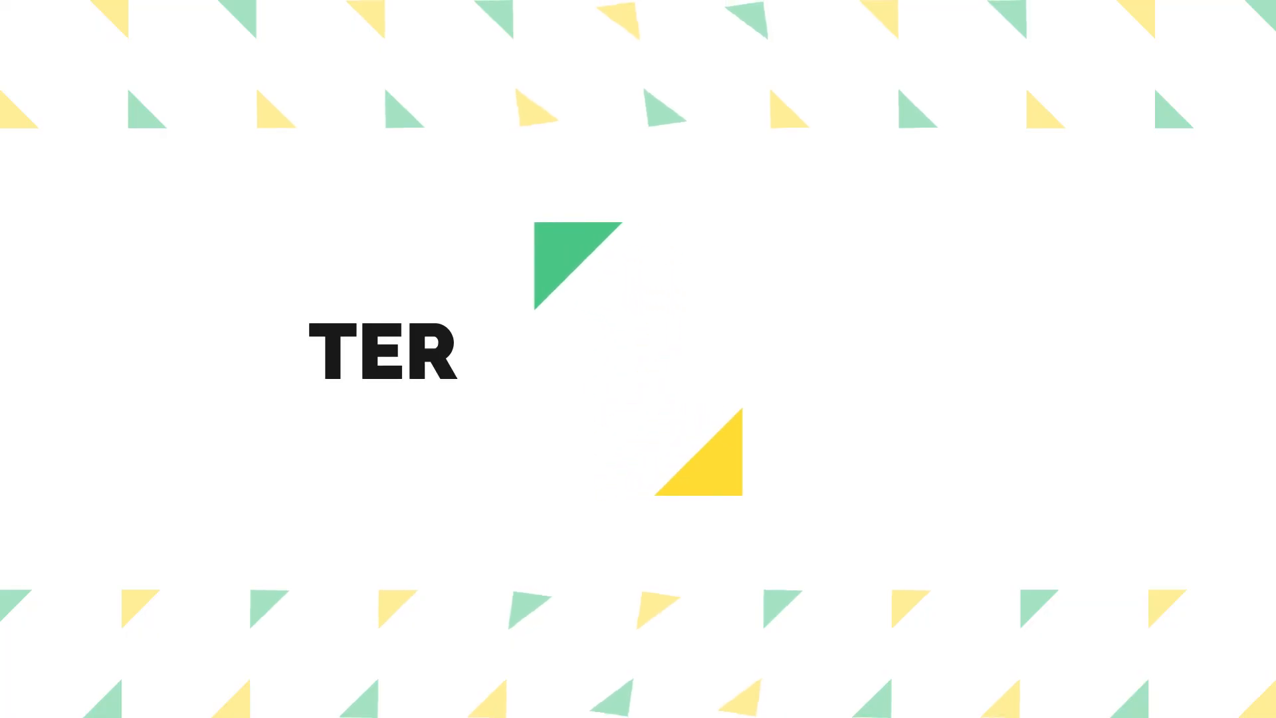